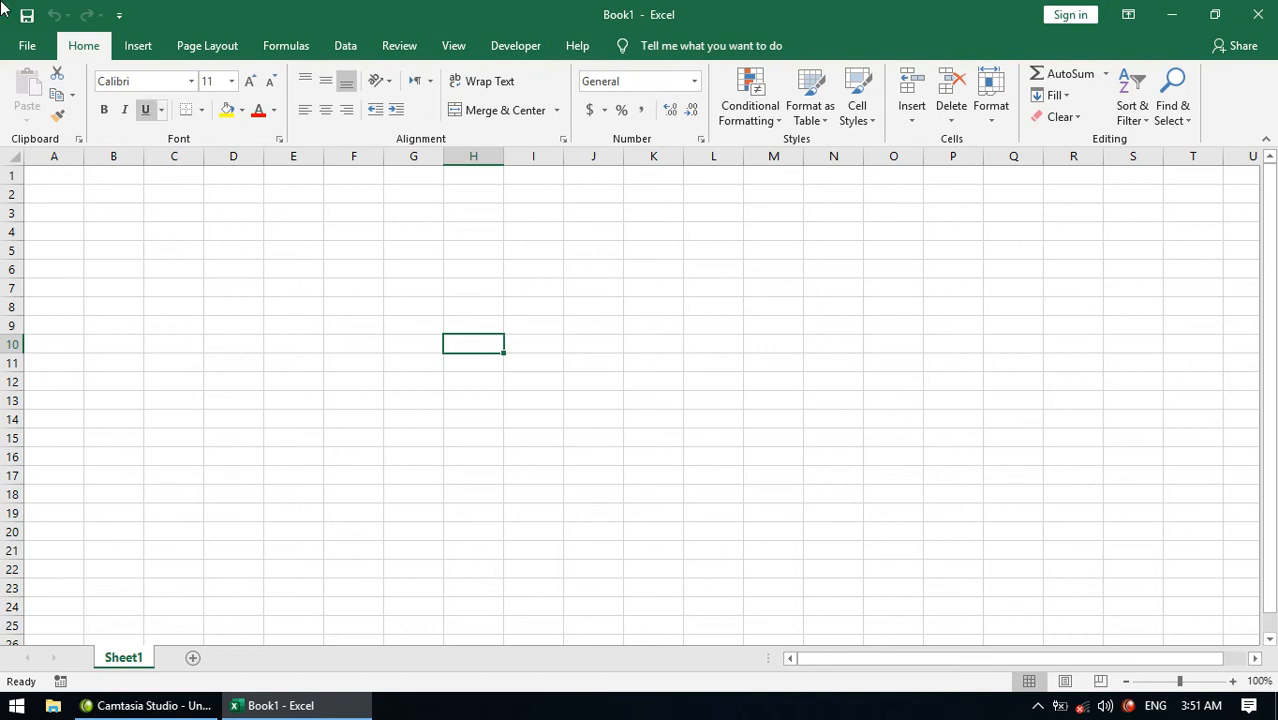
Fill cells A1 to A25 with random whole numbers between 1 and 100 using RANDBETWEEN.
{"action": "left_click", "coordinate": [53, 175]}
{"action": "left_click_drag", "start_coordinate": [53, 175], "coordinate": [66, 621]}
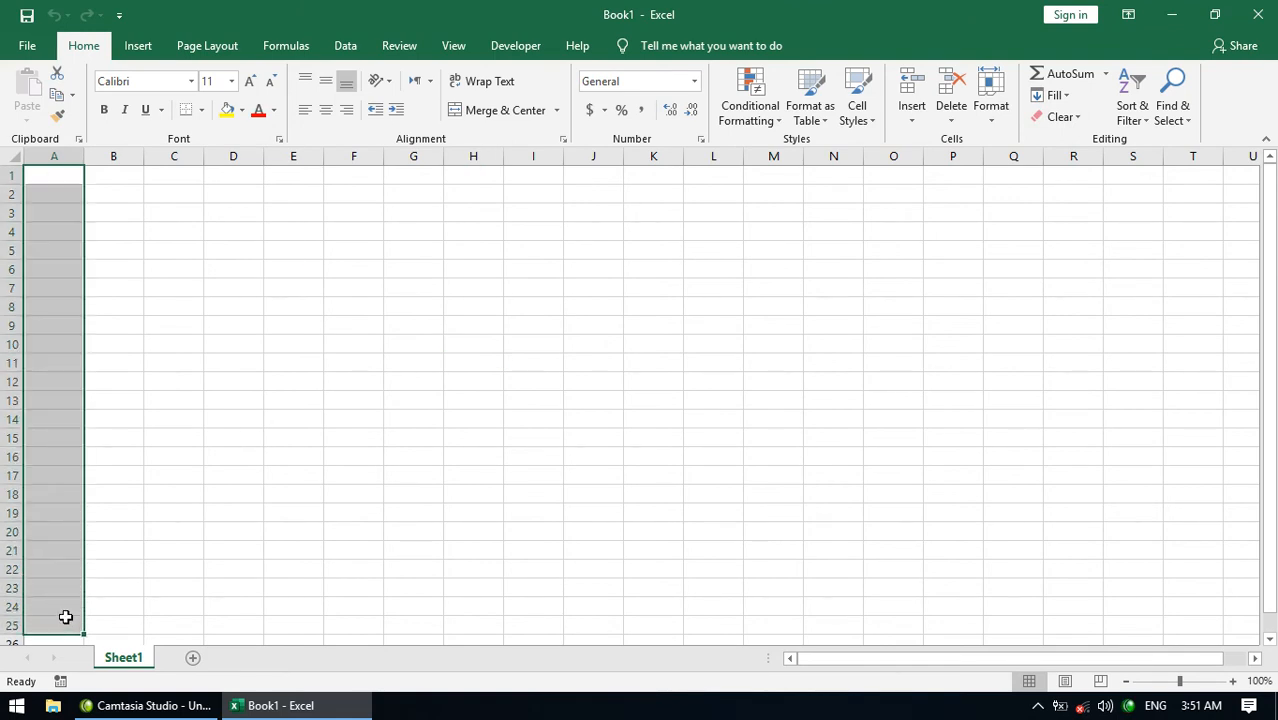
{"action": "type", "text": "="}
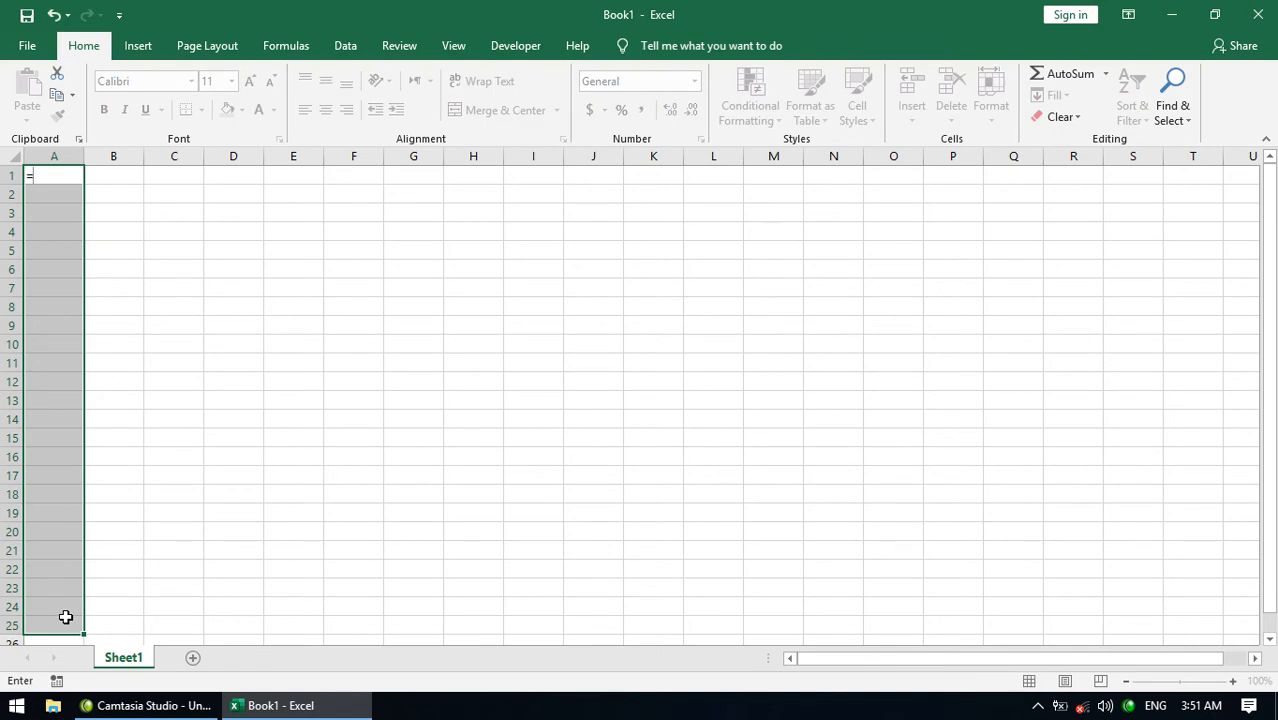
{"action": "type", "text": "ra"}
{"action": "key", "text": "Down"}
{"action": "key", "text": "Down"}
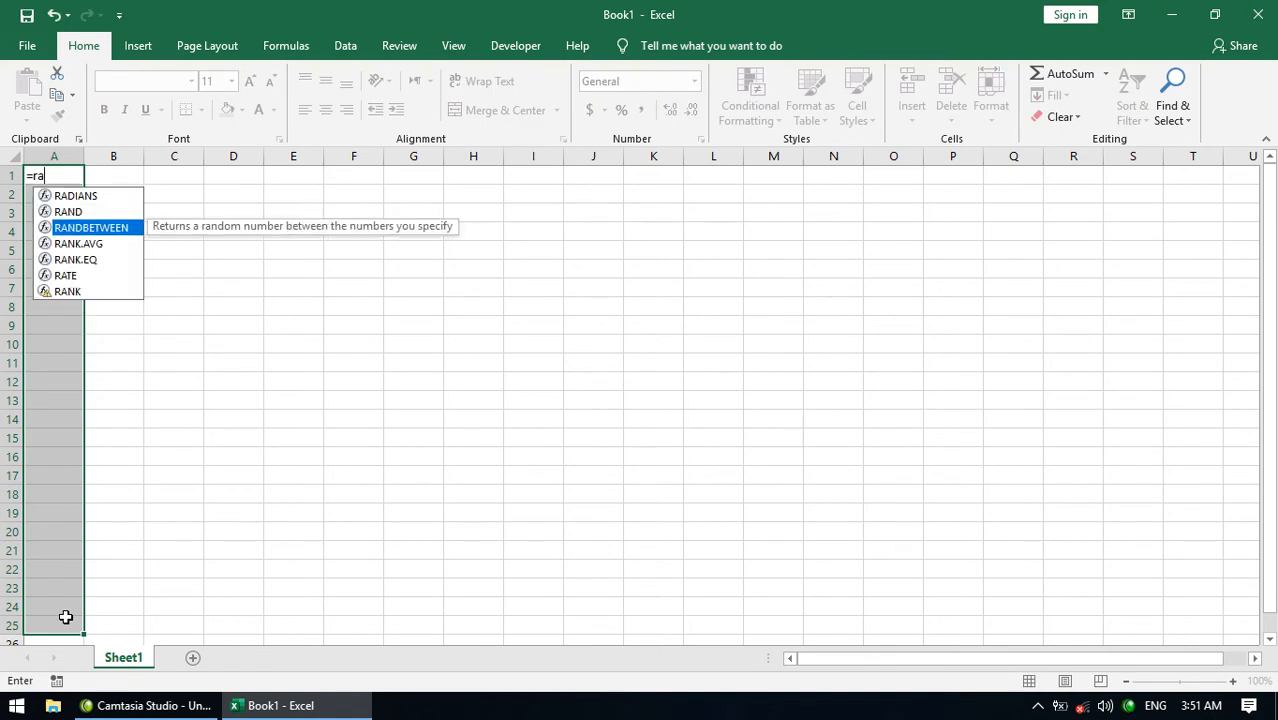
{"action": "key", "text": "Tab"}
{"action": "type", "text": "1"}
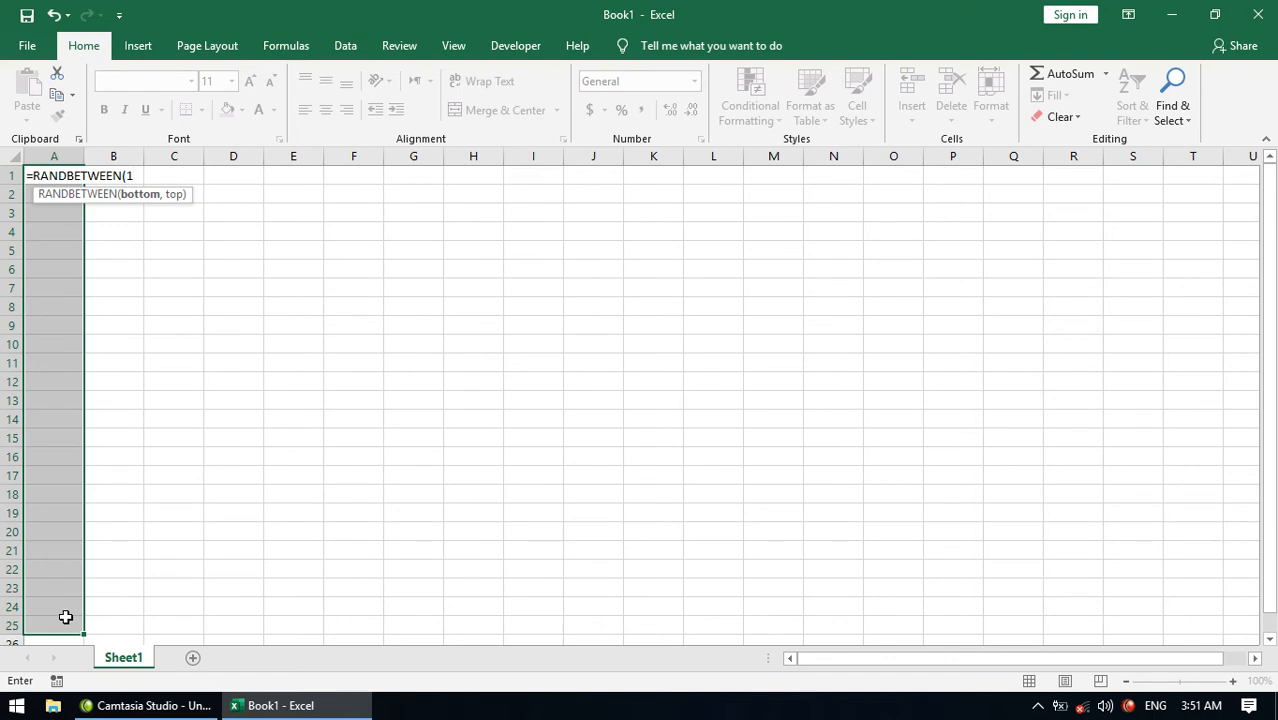
{"action": "type", "text": ",100"}
{"action": "key", "text": "ctrl+Return"}
Replace the random-number formulas in A1:A25 with their static values.
{"action": "left_click", "coordinate": [152, 271]}
{"action": "left_click", "coordinate": [75, 178]}
{"action": "left_click_drag", "start_coordinate": [75, 178], "coordinate": [74, 632]}
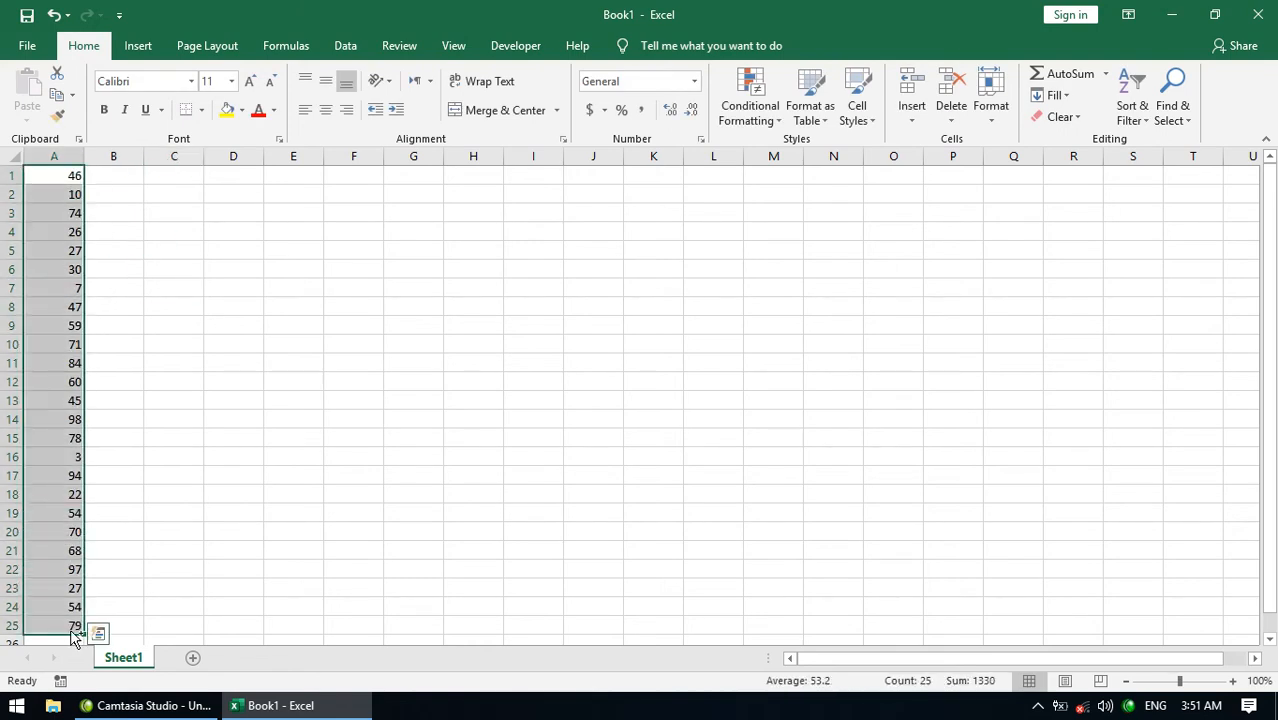
{"action": "key", "text": "ctrl+c"}
{"action": "key", "text": "ctrl+alt+v"}
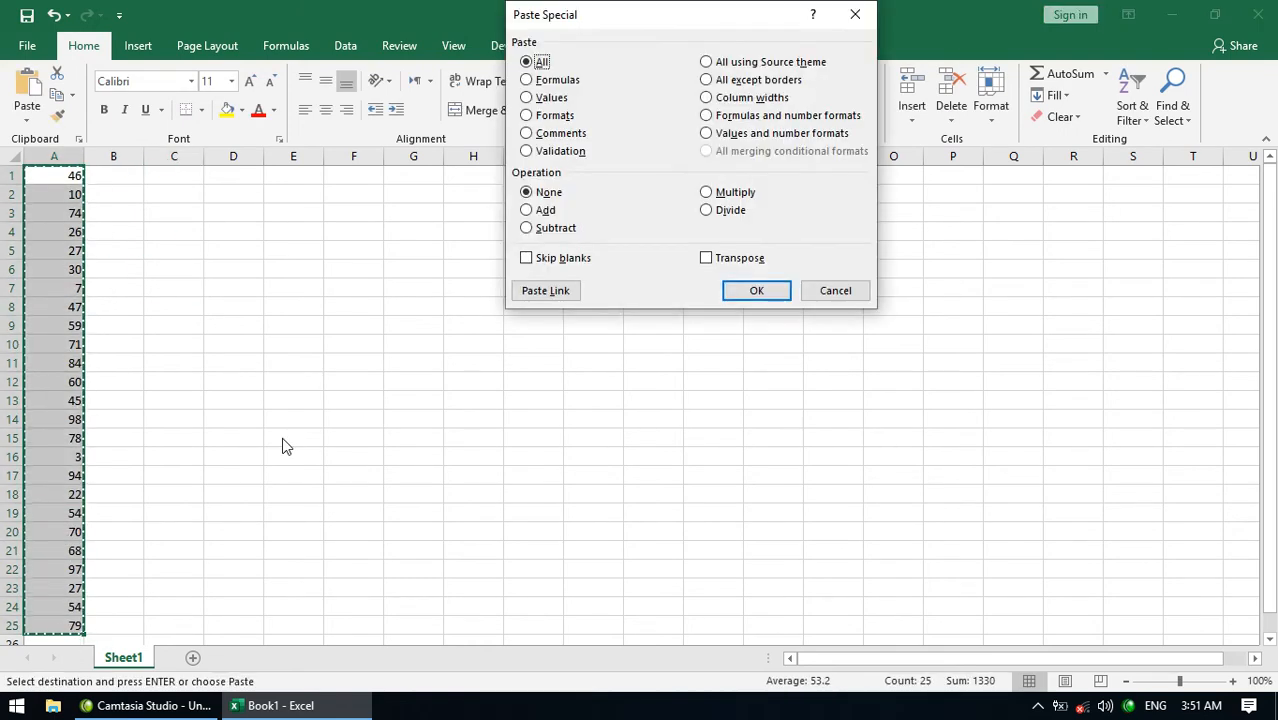
{"action": "left_click", "coordinate": [527, 97]}
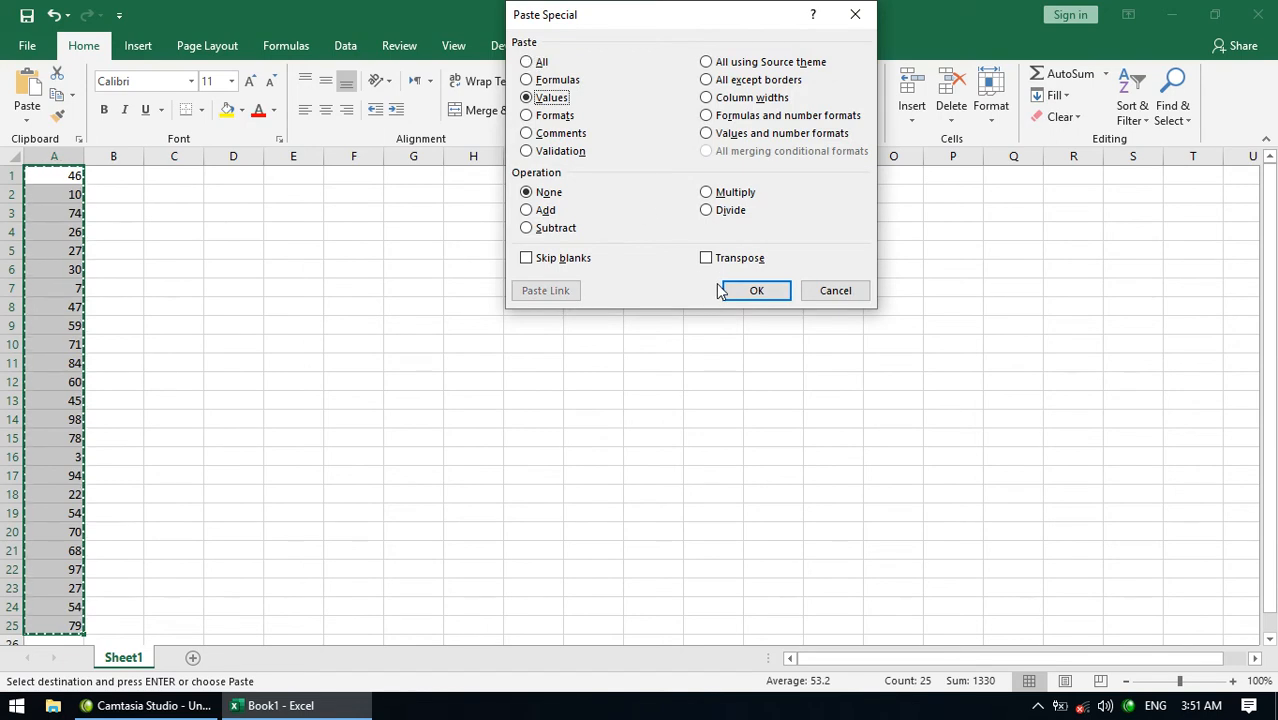
{"action": "left_click", "coordinate": [735, 292]}
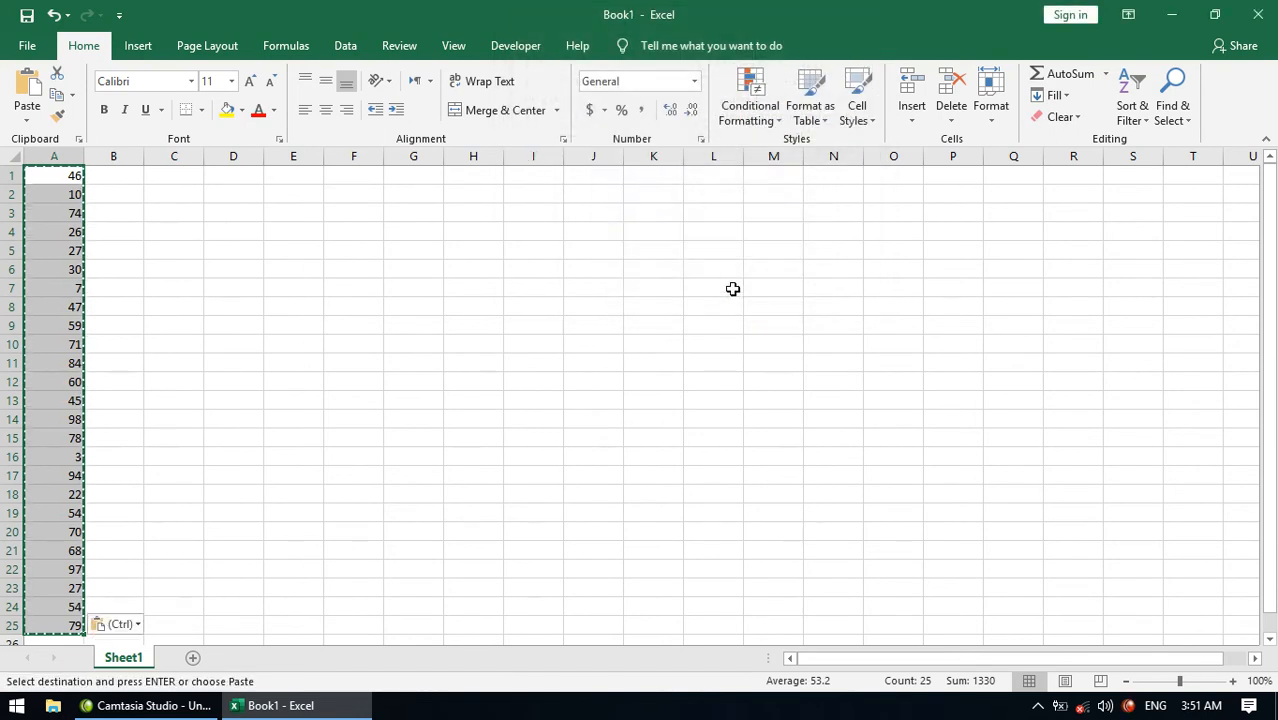
Enter the bin limits 9, 19, 29, 39, 49, 59, 69, 79, 89 and 99 in cells B1 to B10.
{"action": "left_click", "coordinate": [118, 174]}
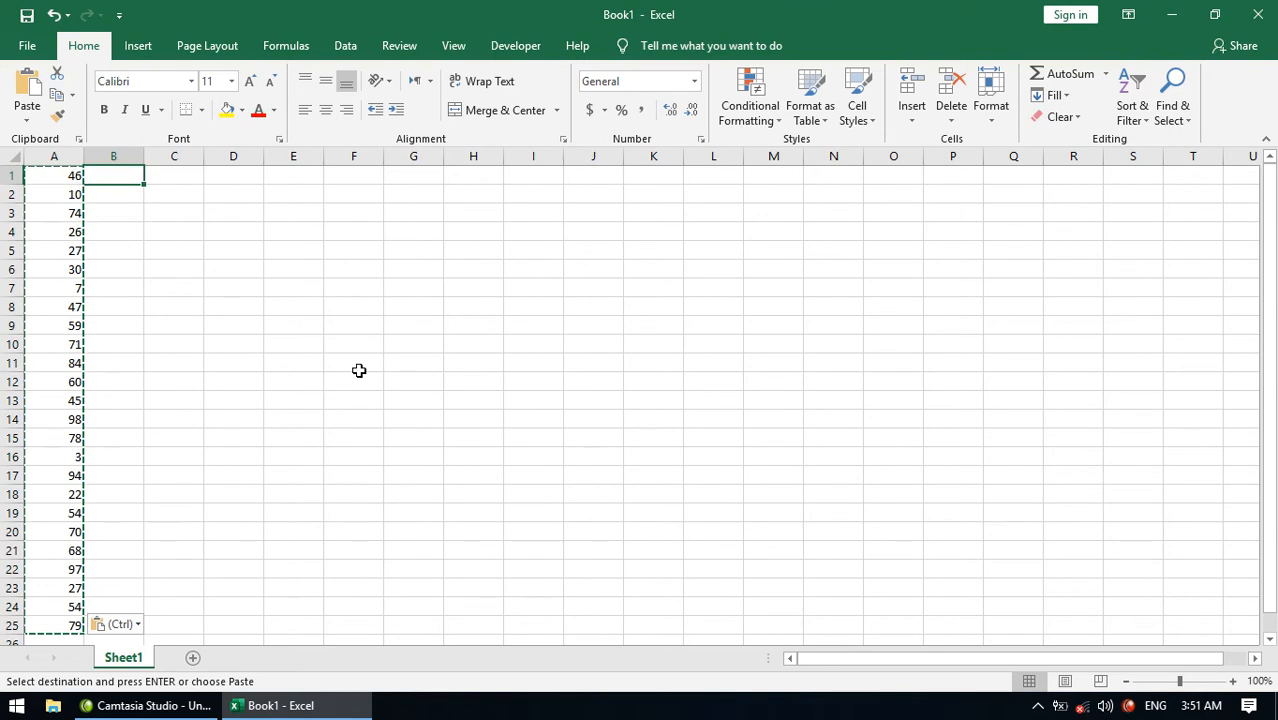
{"action": "type", "text": "0"}
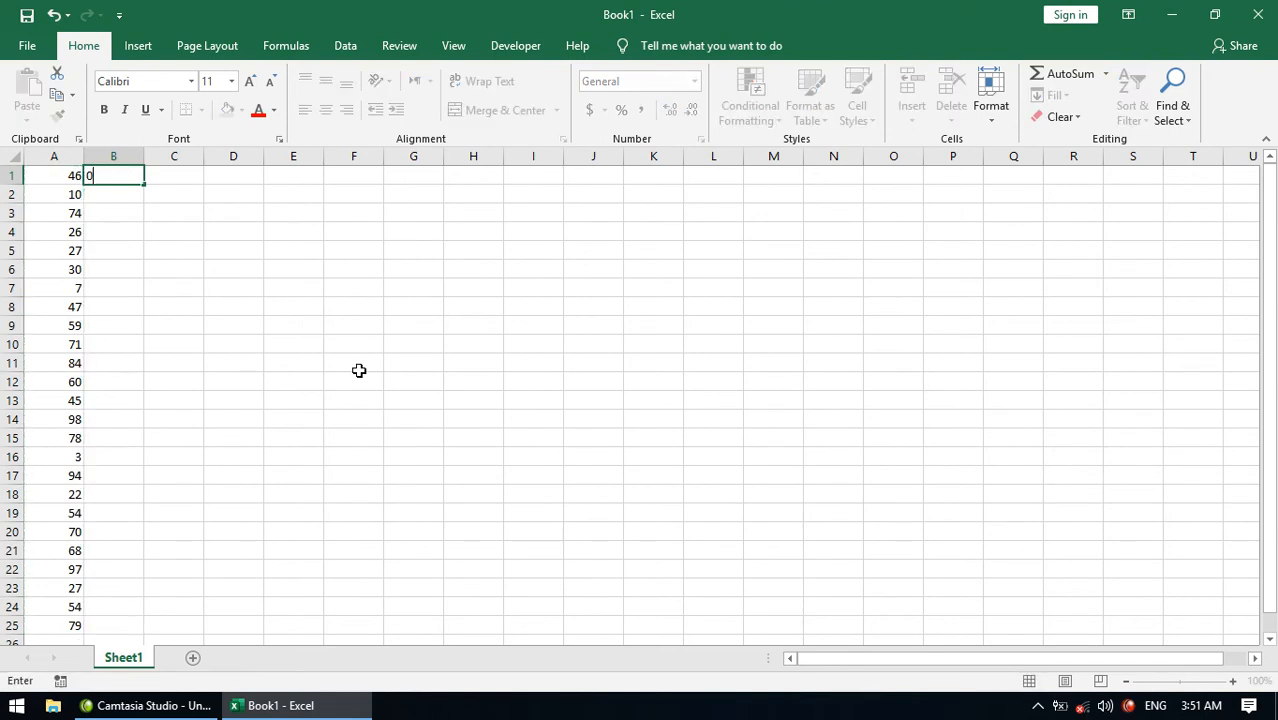
{"action": "type", "text": "9"}
{"action": "key", "text": "Return"}
{"action": "type", "text": "19"}
{"action": "key", "text": "Return"}
{"action": "type", "text": "29"}
{"action": "key", "text": "Return"}
{"action": "type", "text": "39"}
{"action": "key", "text": "Return"}
{"action": "type", "text": "49"}
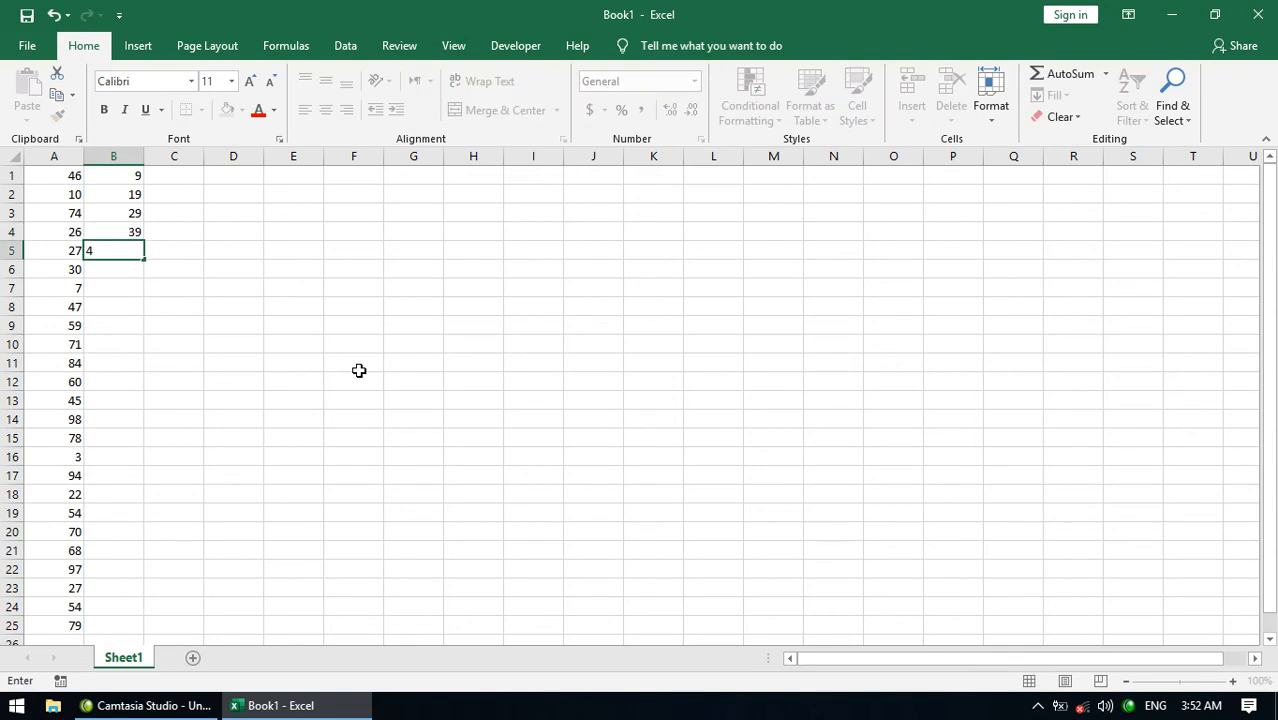
{"action": "key", "text": "Return"}
{"action": "type", "text": "59"}
{"action": "key", "text": "Return"}
{"action": "type", "text": "69"}
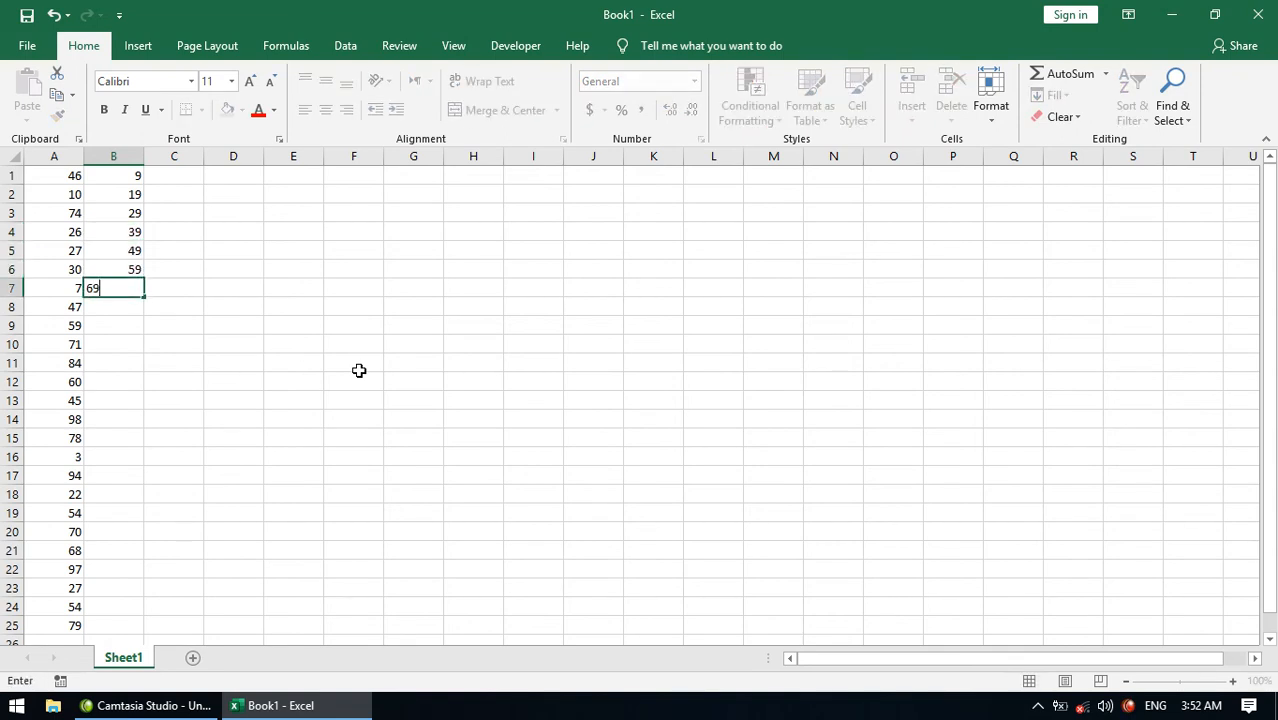
{"action": "key", "text": "Return"}
{"action": "type", "text": "79"}
{"action": "key", "text": "Return"}
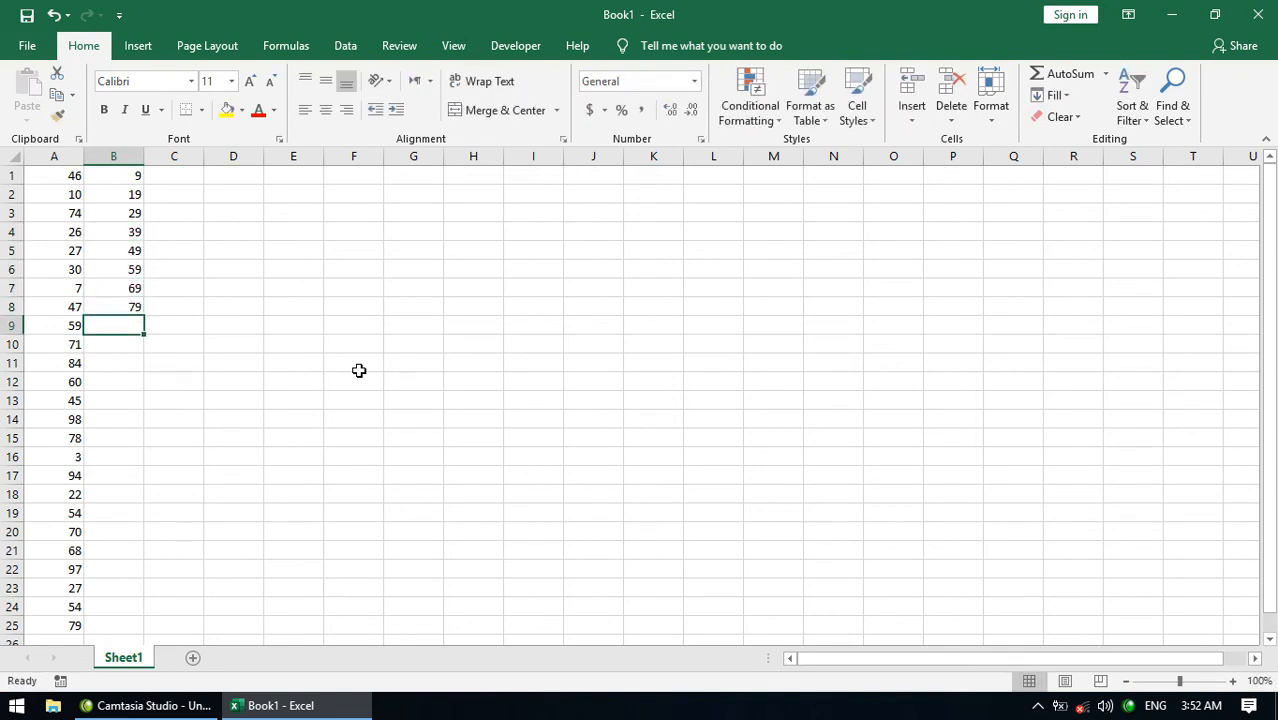
{"action": "type", "text": "89"}
{"action": "key", "text": "Return"}
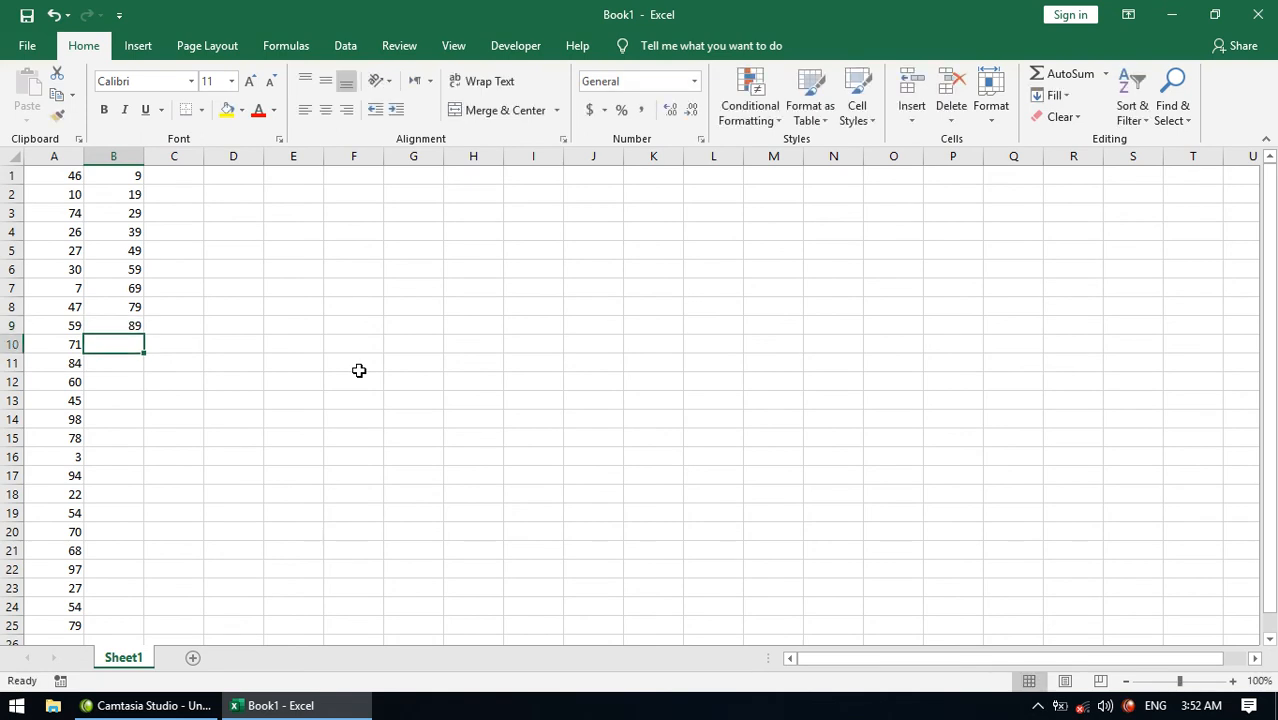
{"action": "type", "text": "99"}
{"action": "key", "text": "Return"}
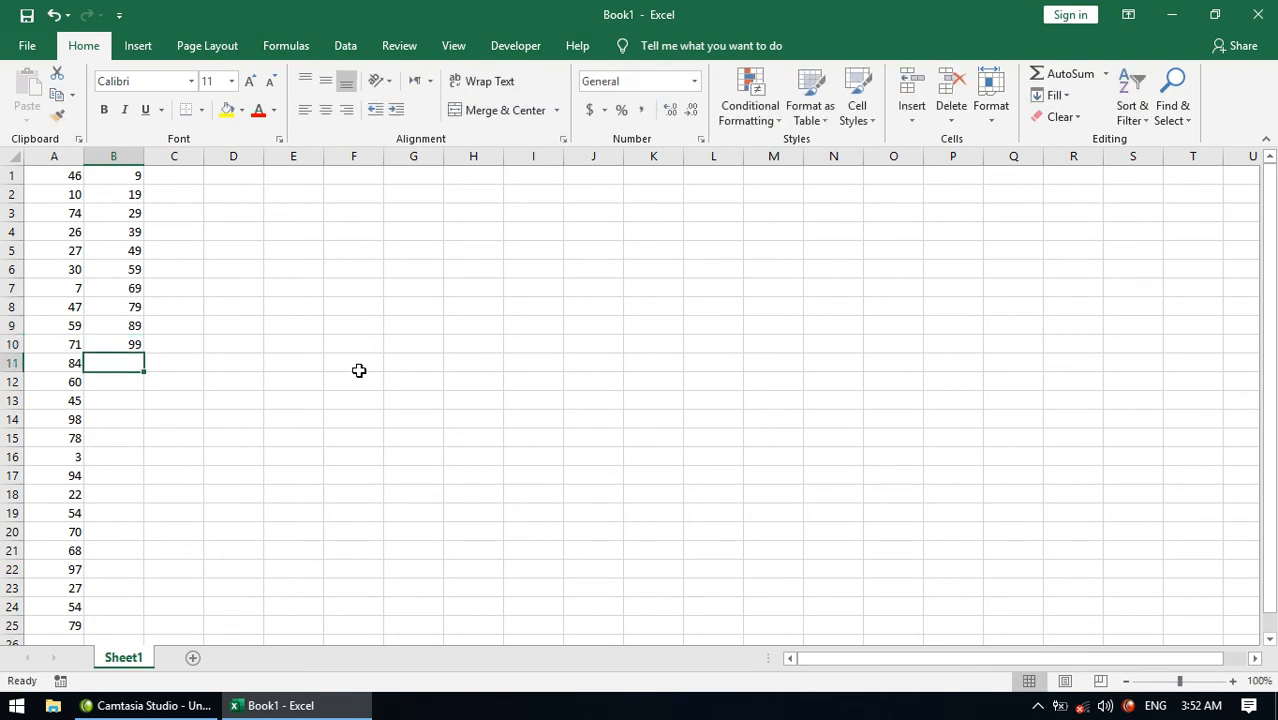
{"action": "left_click", "coordinate": [182, 175]}
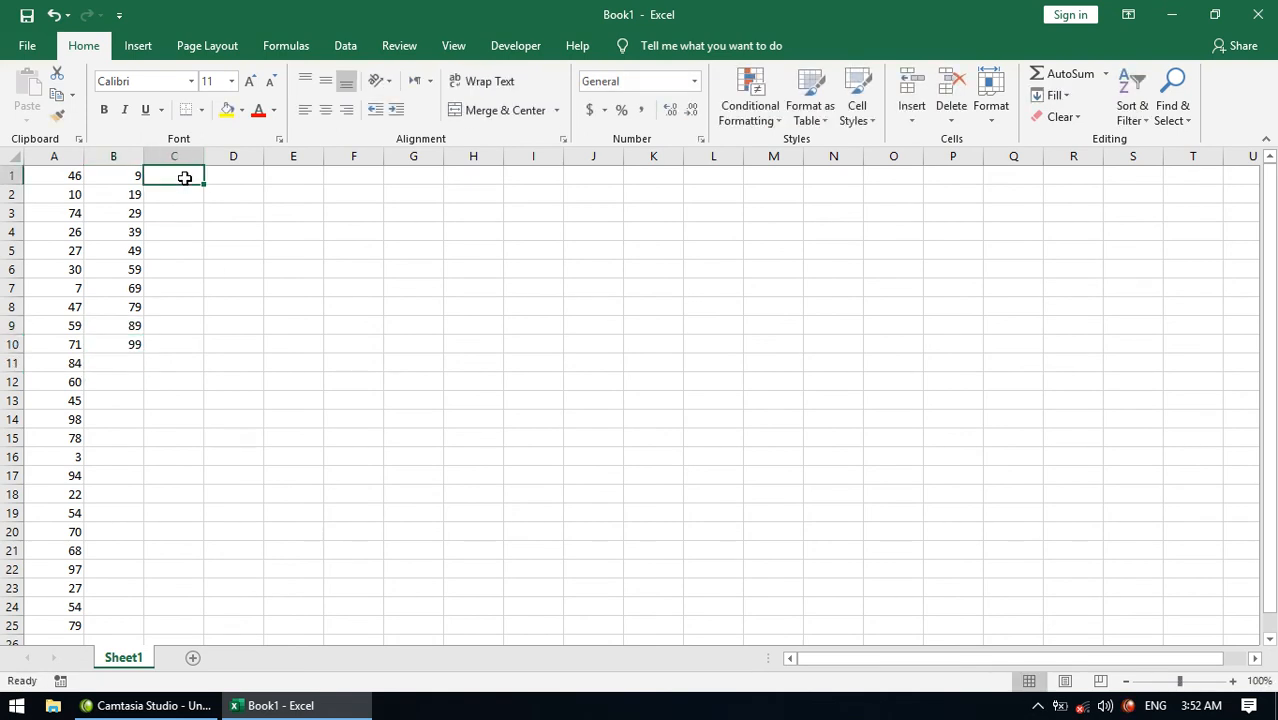
{"action": "left_click", "coordinate": [132, 196]}
{"action": "left_click", "coordinate": [132, 177]}
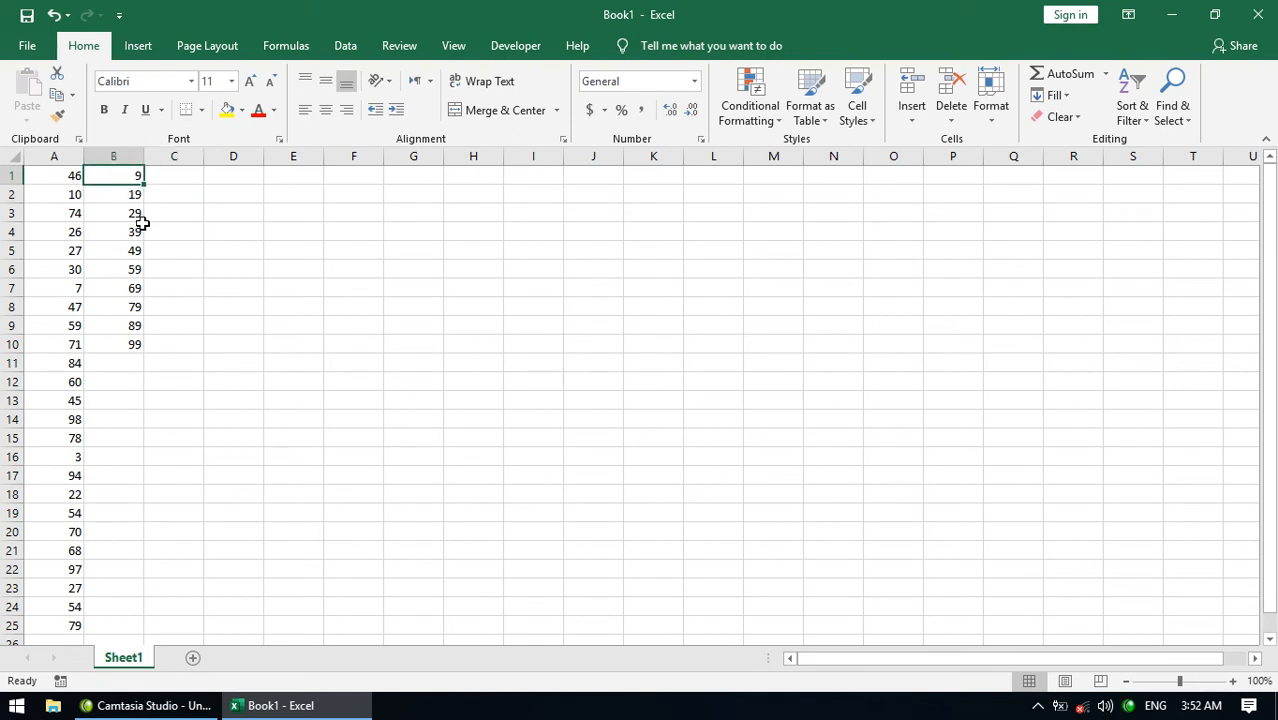
{"action": "left_click", "coordinate": [133, 195]}
{"action": "key", "text": "Delete"}
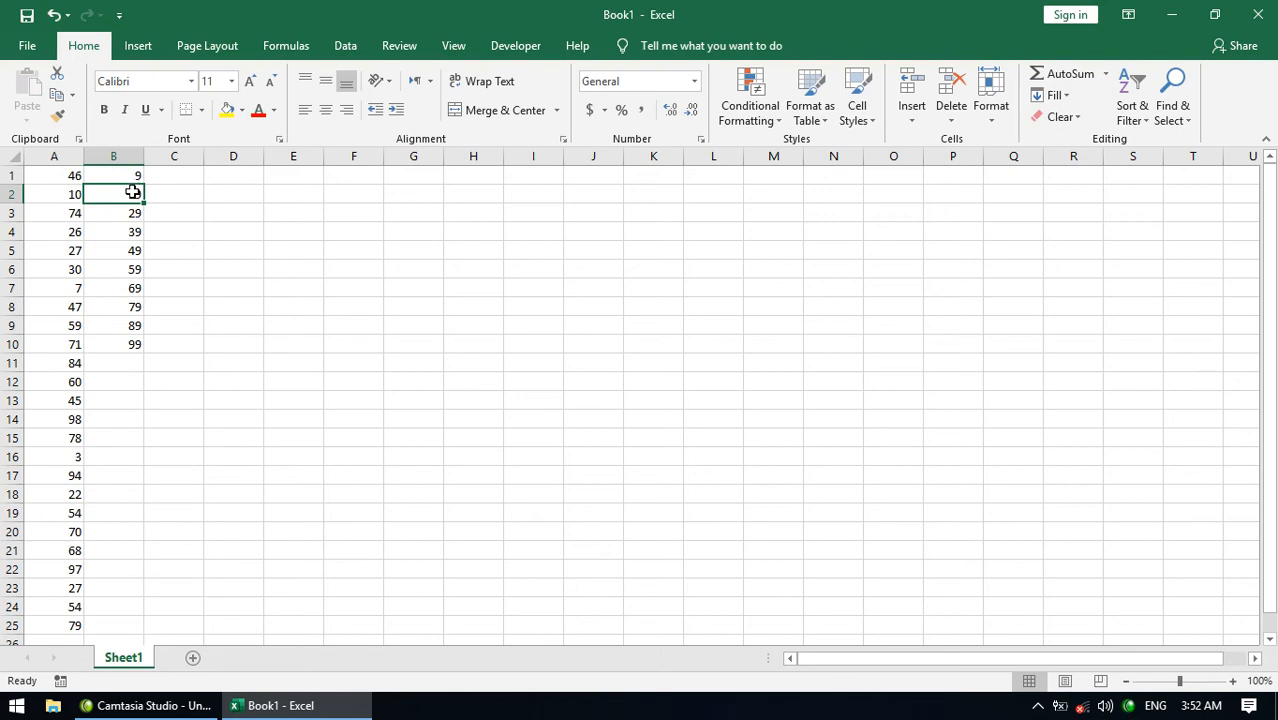
{"action": "type", "text": "19"}
{"action": "key", "text": "Return"}
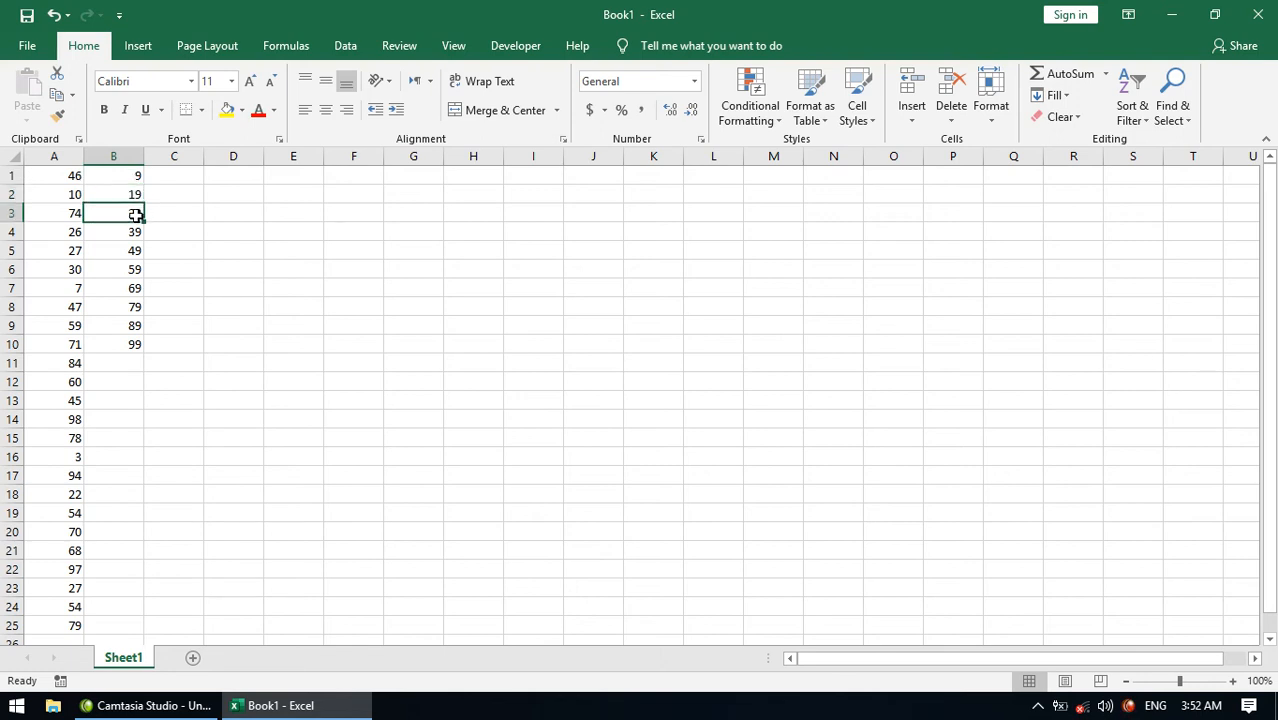
{"action": "left_click", "coordinate": [136, 231]}
{"action": "left_click", "coordinate": [168, 177]}
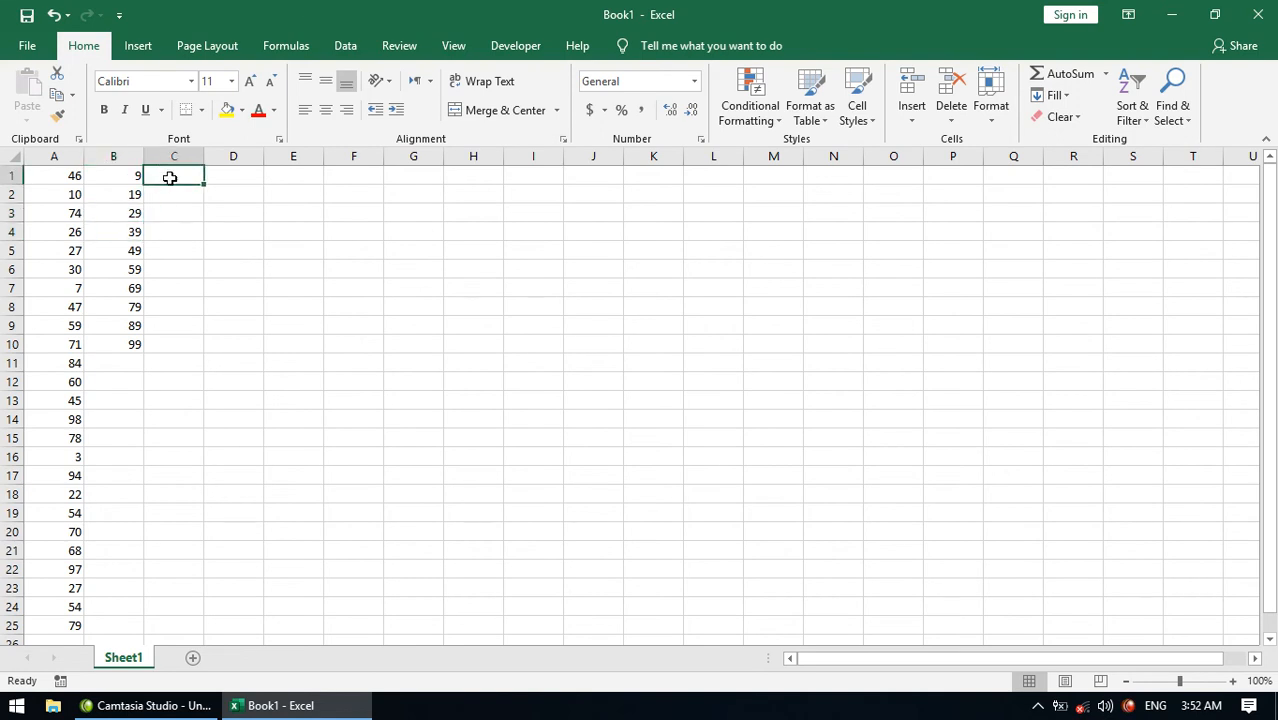
{"action": "type", "text": "="}
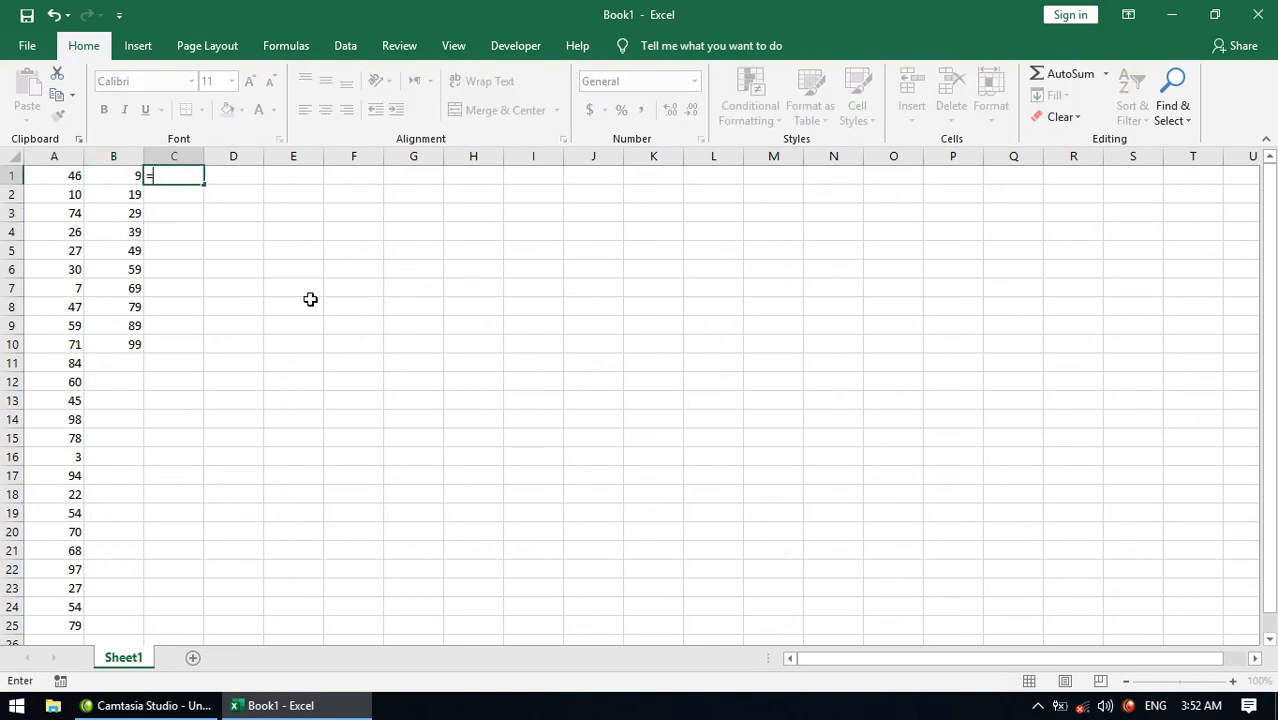
{"action": "type", "text": "fre"}
{"action": "key", "text": "Escape"}
{"action": "key", "text": "Escape"}
Enter a FREQUENCY array formula in C1:C11 with A1:A25 as the data and B1:B10 as the bins.
{"action": "left_click_drag", "start_coordinate": [180, 177], "coordinate": [176, 363]}
{"action": "type", "text": "=fre"}
{"action": "key", "text": "Tab"}
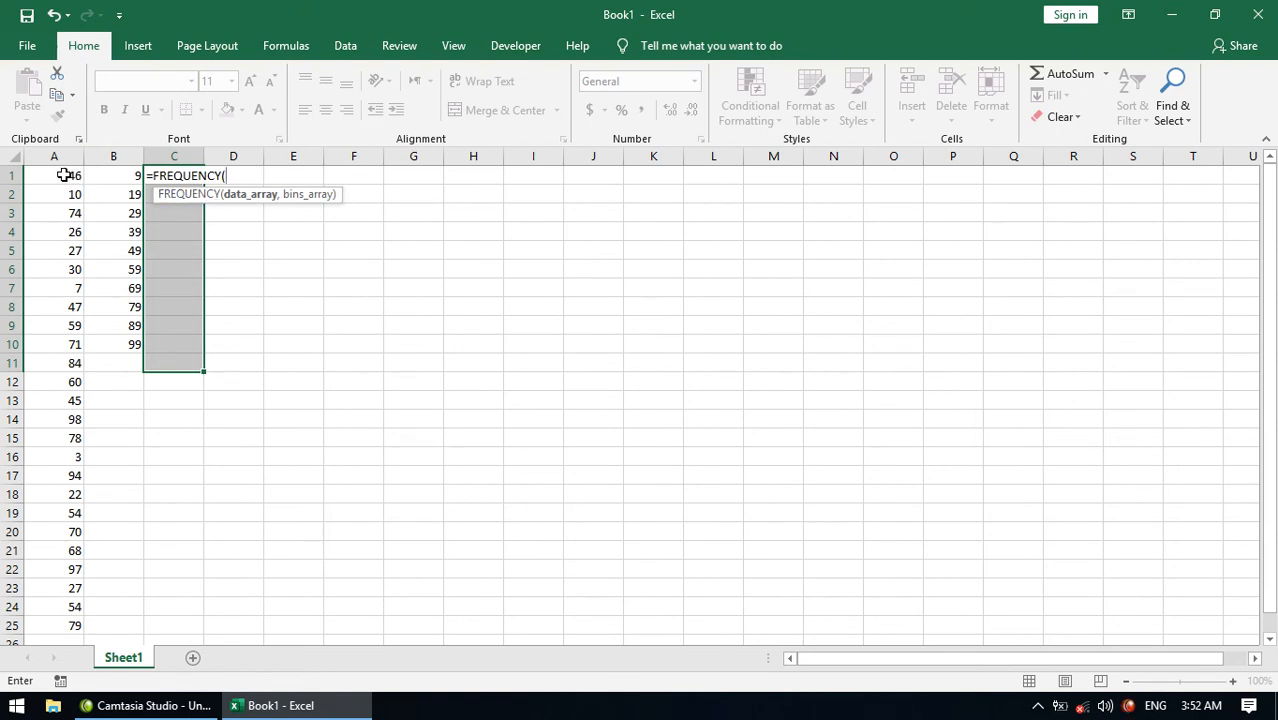
{"action": "left_click_drag", "start_coordinate": [63, 175], "coordinate": [63, 618]}
{"action": "type", "text": ","}
{"action": "left_click_drag", "start_coordinate": [134, 176], "coordinate": [132, 340]}
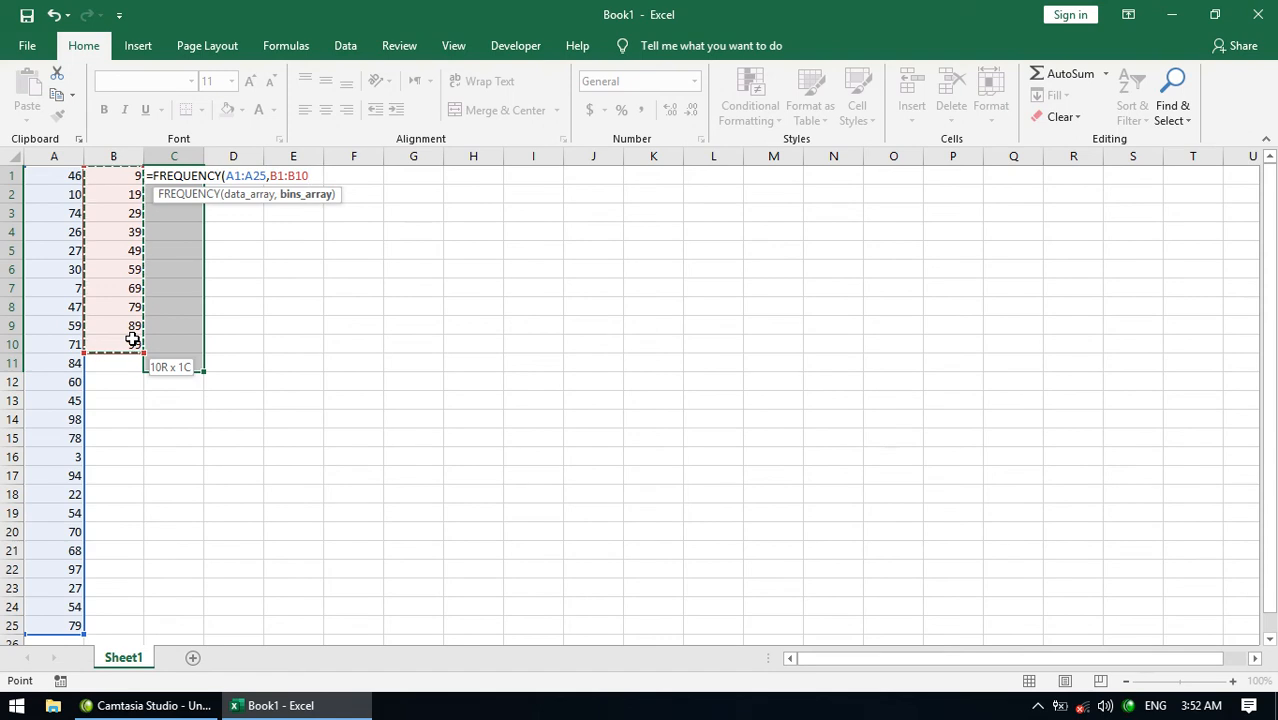
{"action": "key", "text": "ctrl+shift+Return"}
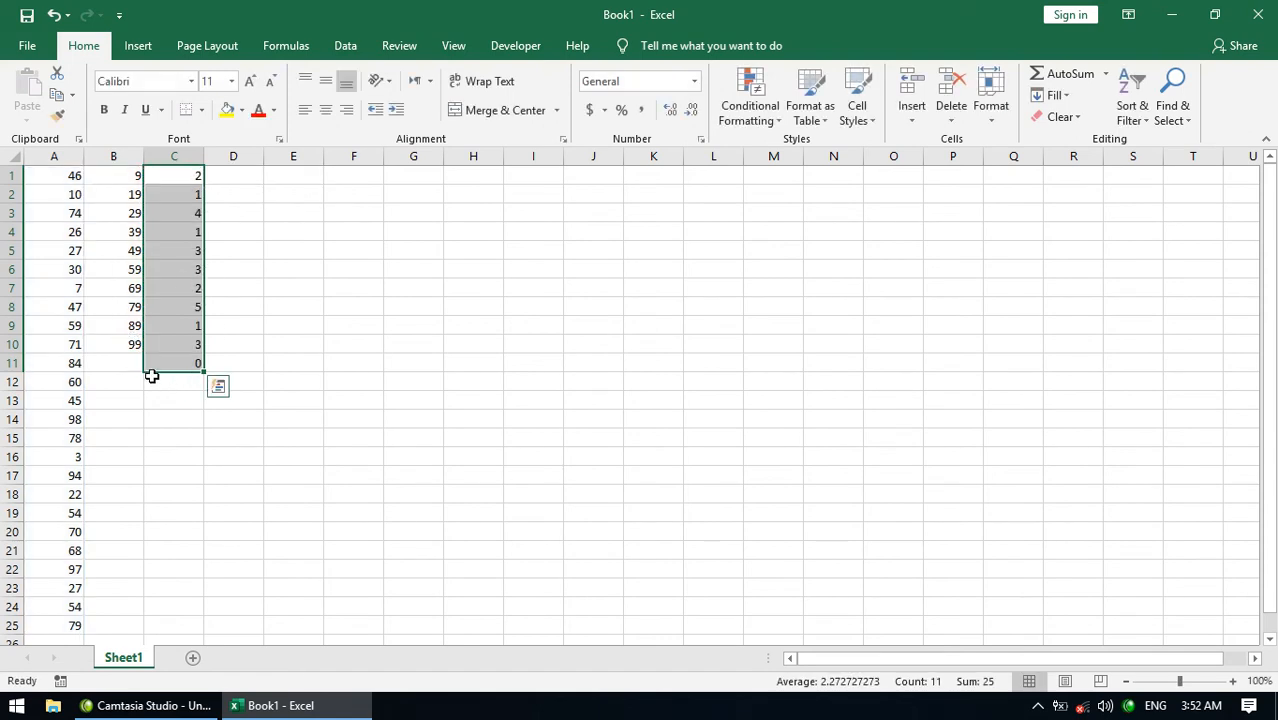
Change the value in cell A16 to 100 and check the overflow count in C11.
{"action": "left_click", "coordinate": [139, 367]}
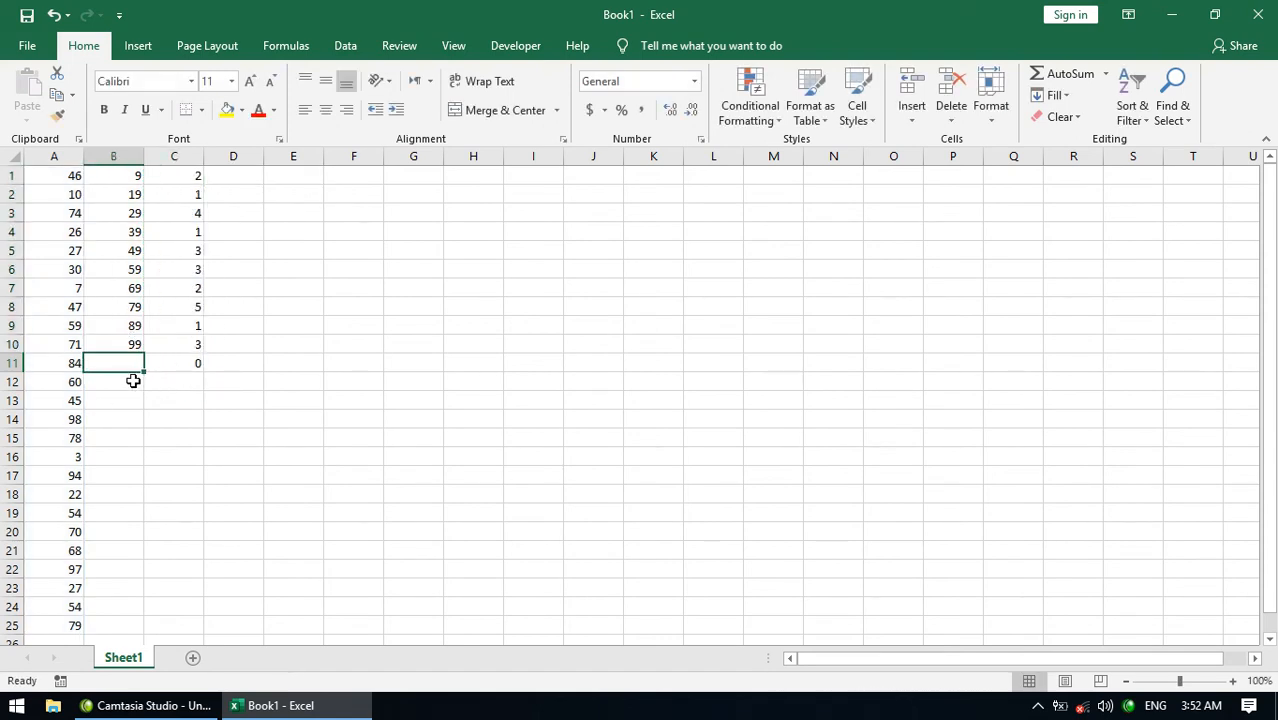
{"action": "left_click", "coordinate": [77, 457]}
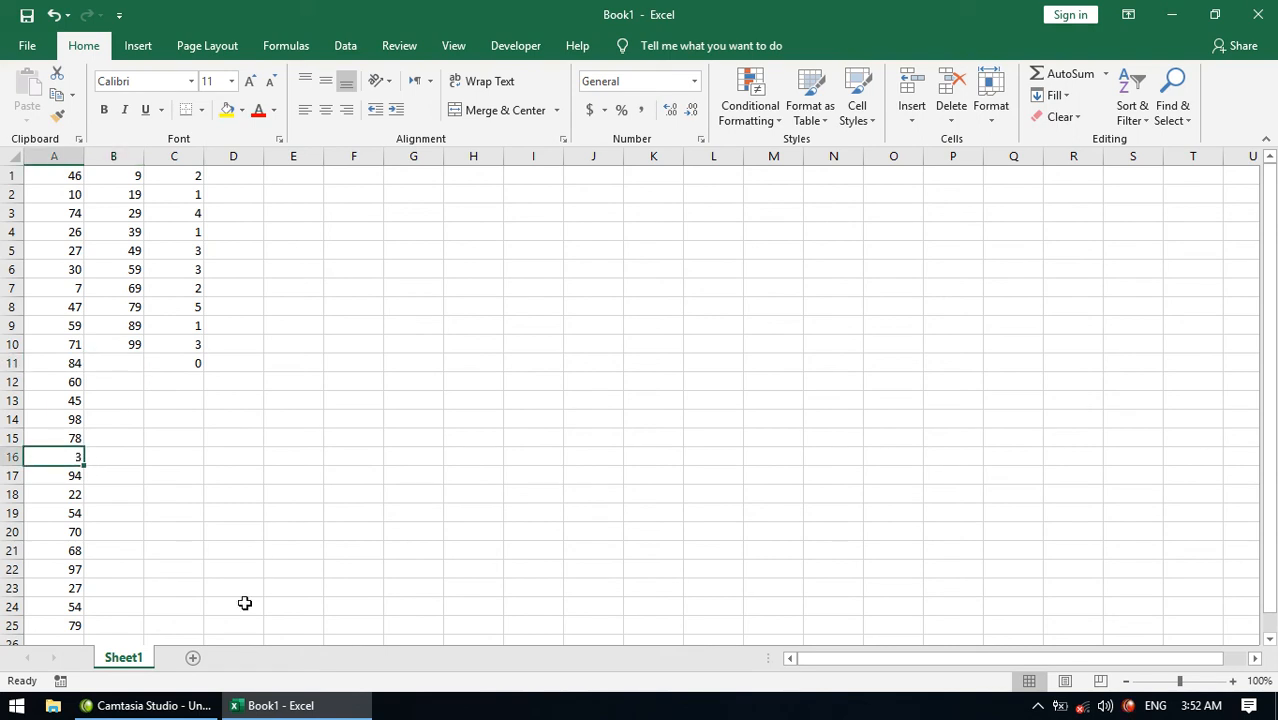
{"action": "type", "text": "100"}
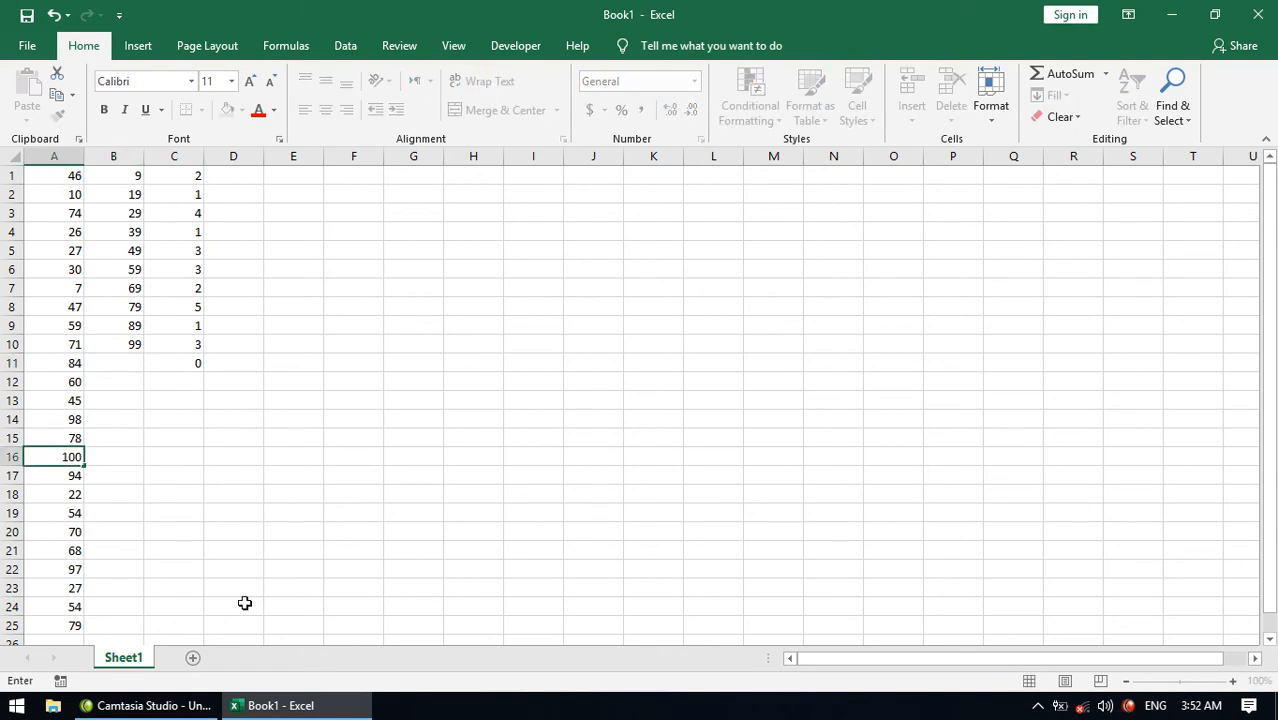
{"action": "key", "text": "Return"}
{"action": "left_click", "coordinate": [198, 363]}
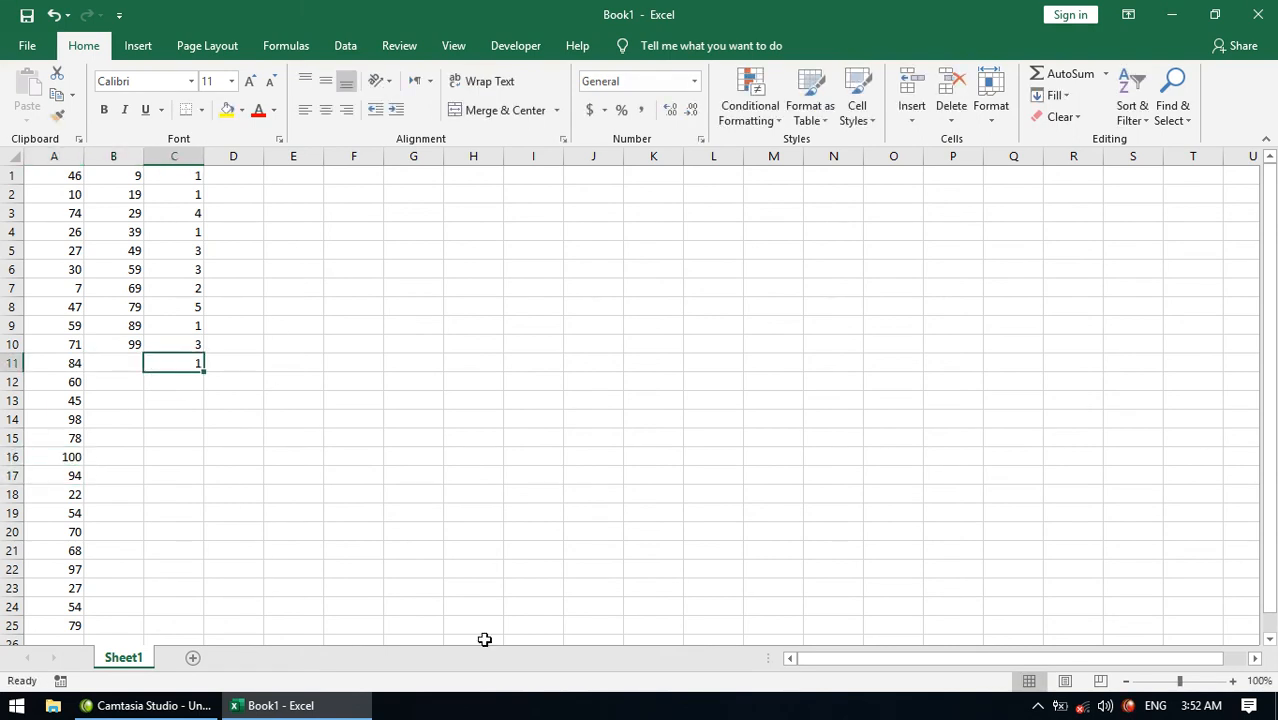
Enter the range labels 1--9, 9--19, 19--29 and 29--39 in cells D1 to D4.
{"action": "left_click", "coordinate": [230, 174]}
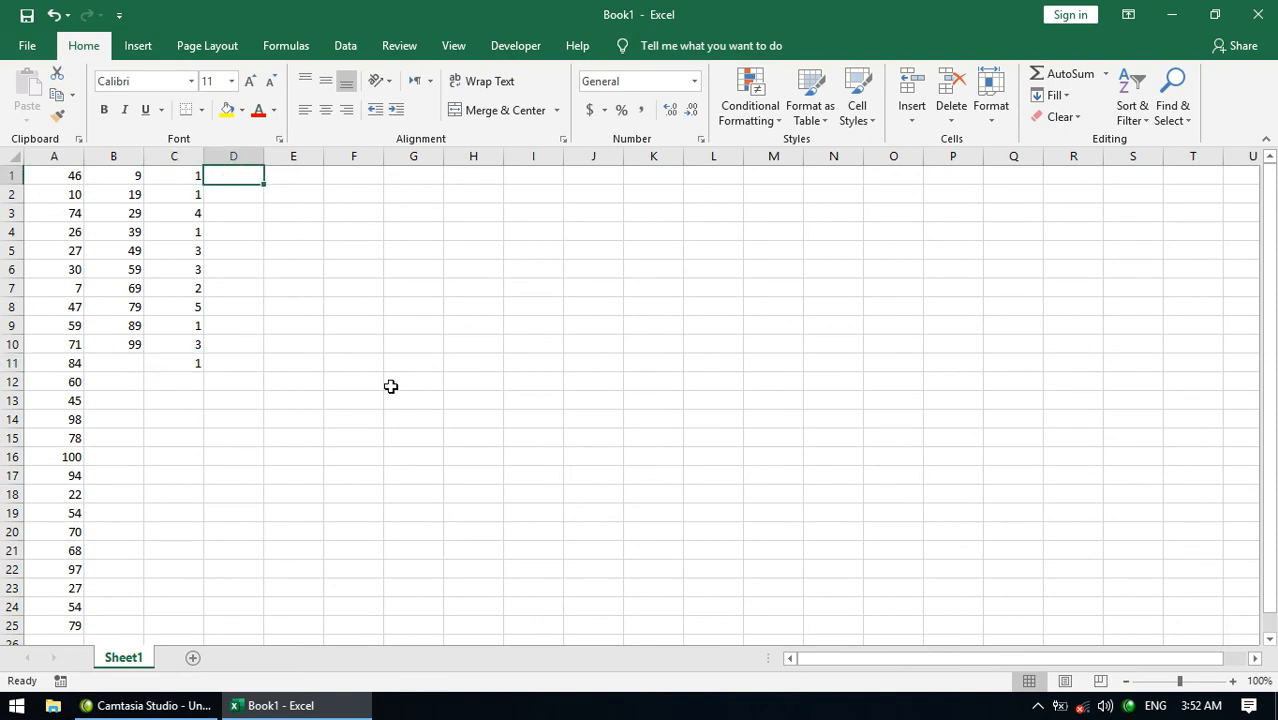
{"action": "type", "text": "1--9"}
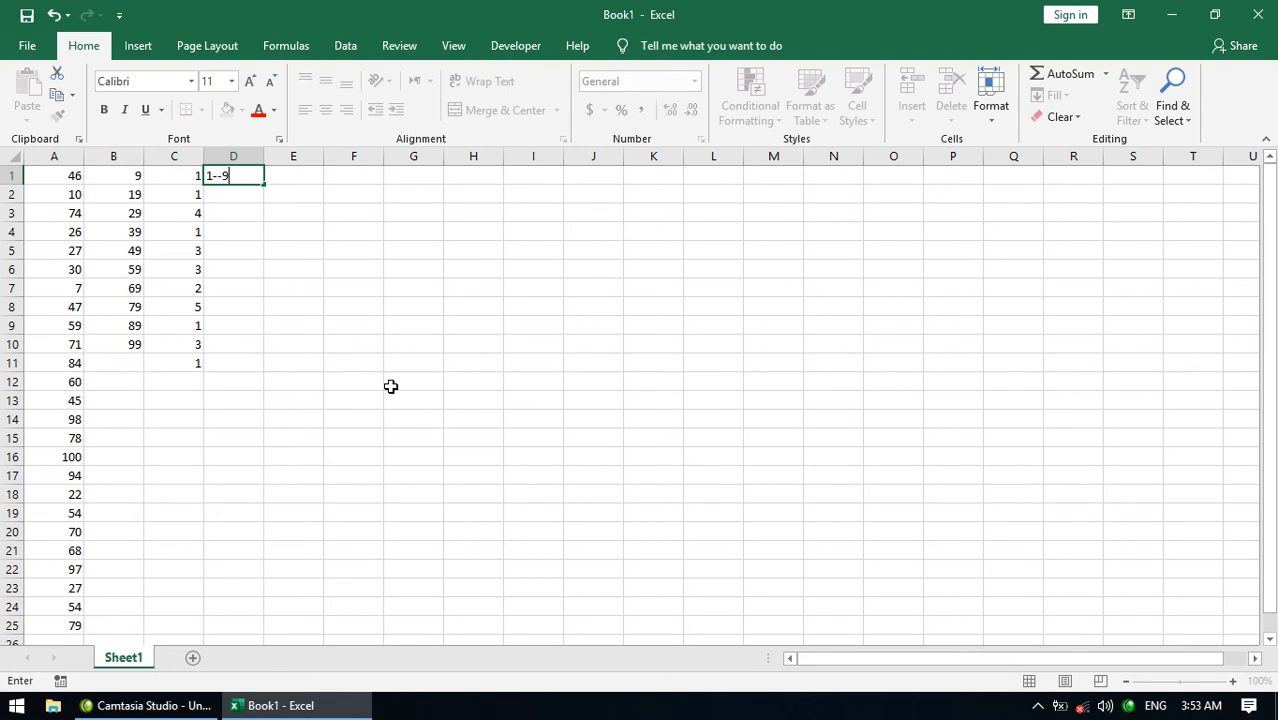
{"action": "key", "text": "Return"}
{"action": "type", "text": "9"}
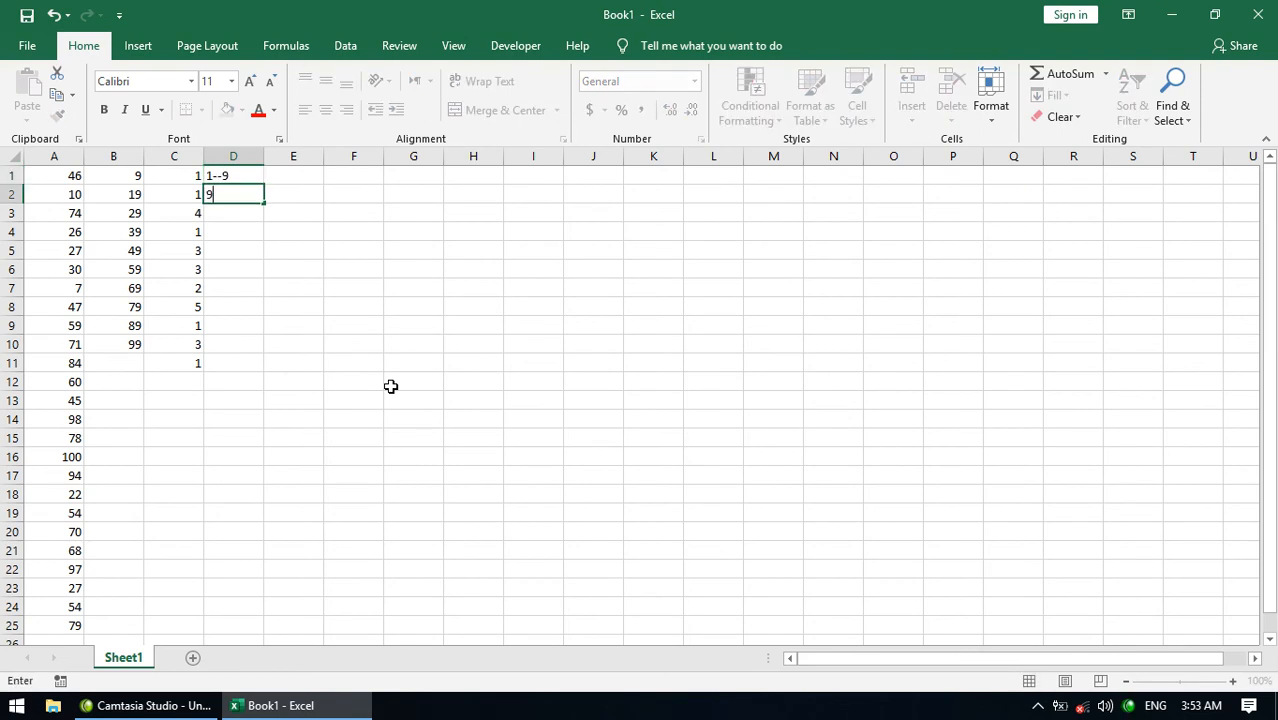
{"action": "type", "text": "--19"}
{"action": "key", "text": "Return"}
{"action": "type", "text": "19--29"}
{"action": "key", "text": "Return"}
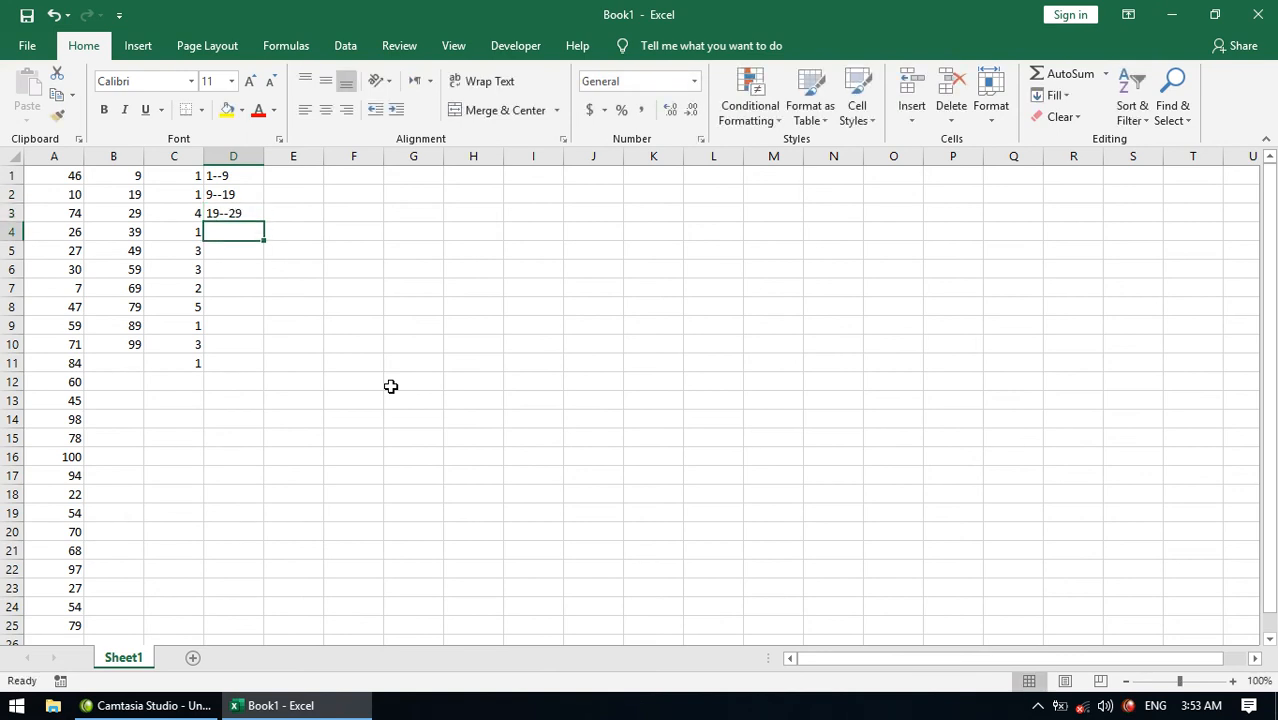
{"action": "type", "text": "29--"}
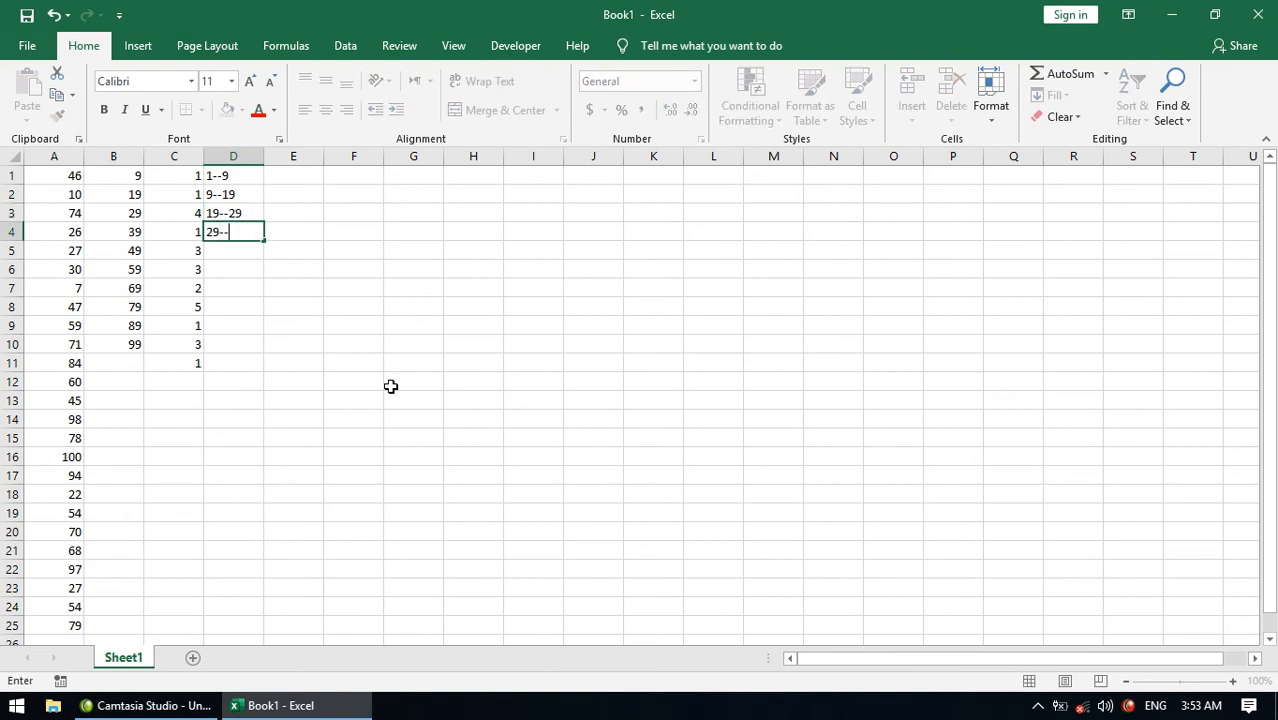
{"action": "type", "text": "39"}
{"action": "key", "text": "Return"}
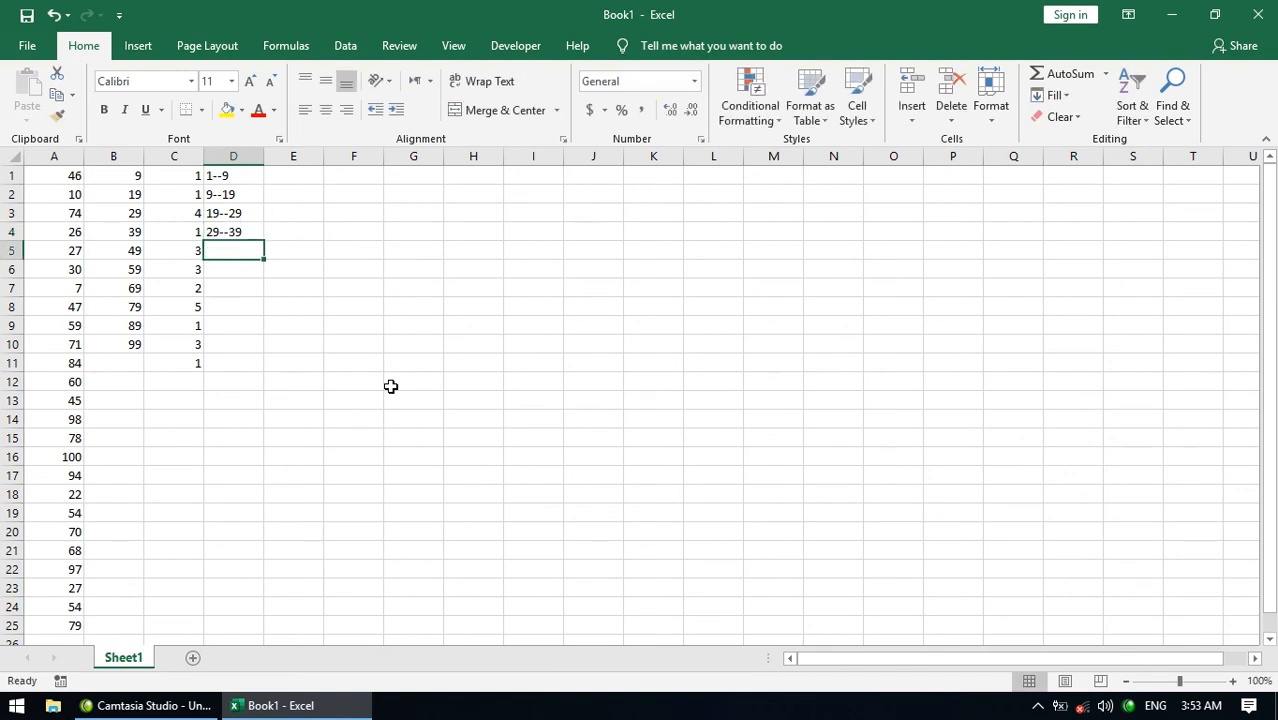
Enter the range labels 39--49, 49--59, 59--69 and 69--79 in cells D5 to D8.
{"action": "type", "text": "39--49"}
{"action": "key", "text": "Return"}
{"action": "type", "text": "49--59"}
{"action": "key", "text": "Return"}
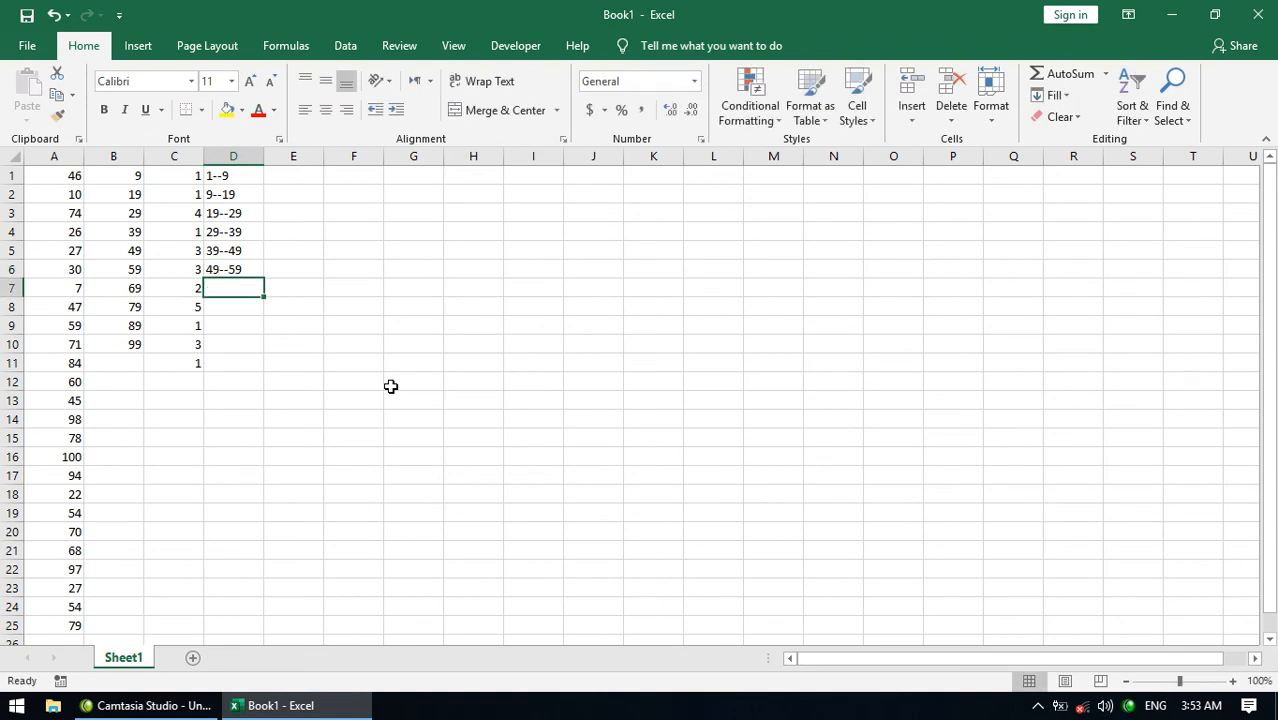
{"action": "type", "text": "4"}
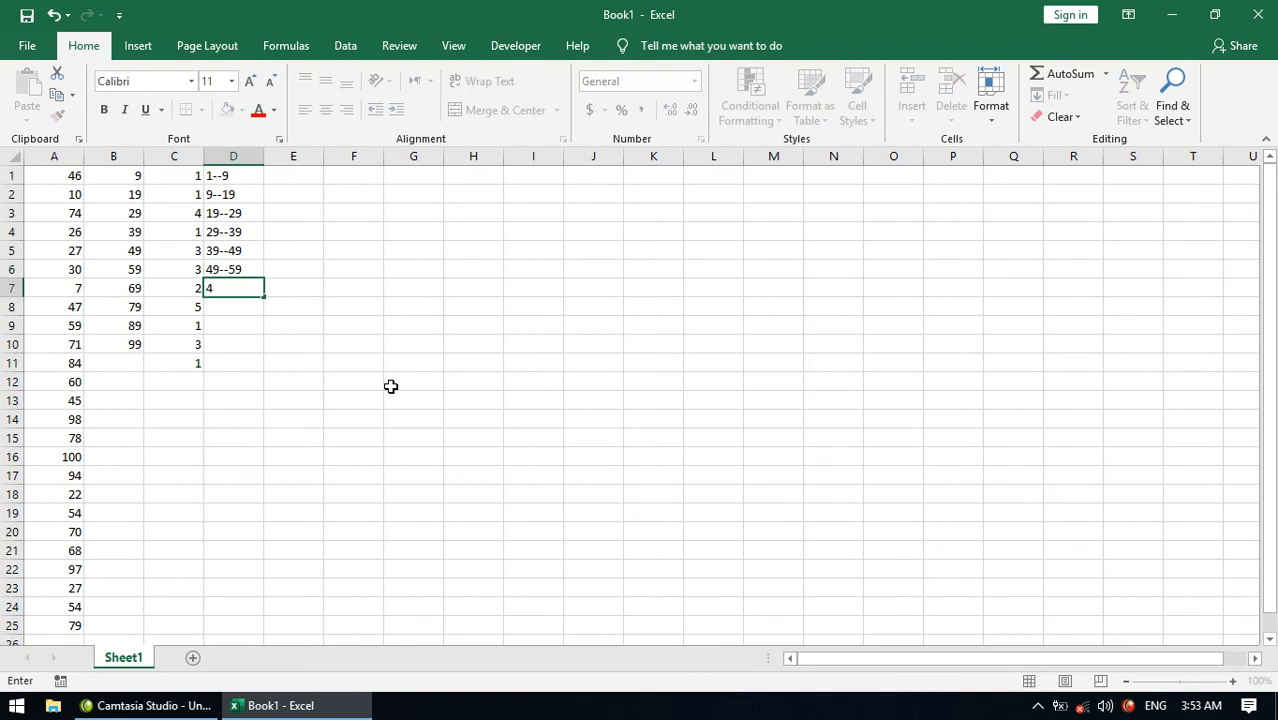
{"action": "type", "text": "59--69"}
{"action": "key", "text": "Return"}
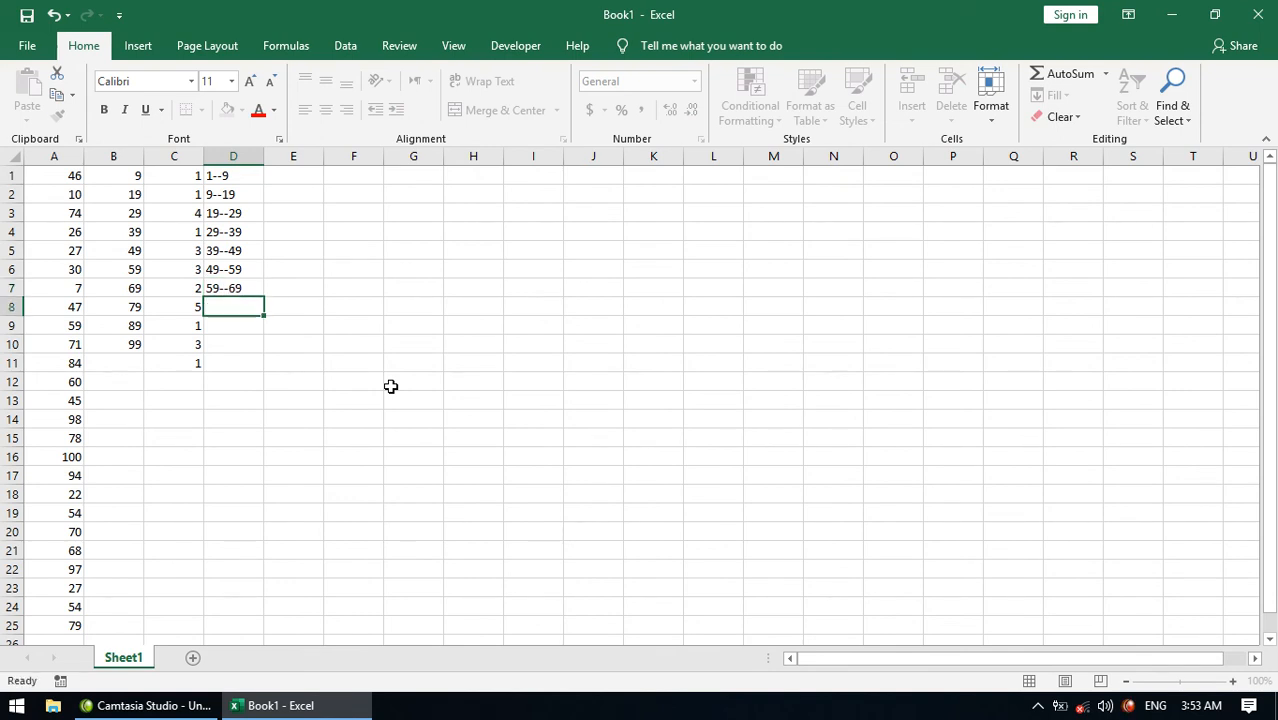
{"action": "type", "text": "69--79"}
{"action": "key", "text": "Return"}
Enter the range labels 79--89, 89--99 and 100+ in cells D9 to D11.
{"action": "type", "text": "79--"}
{"action": "key", "text": "BackSpace"}
{"action": "key", "text": "BackSpace"}
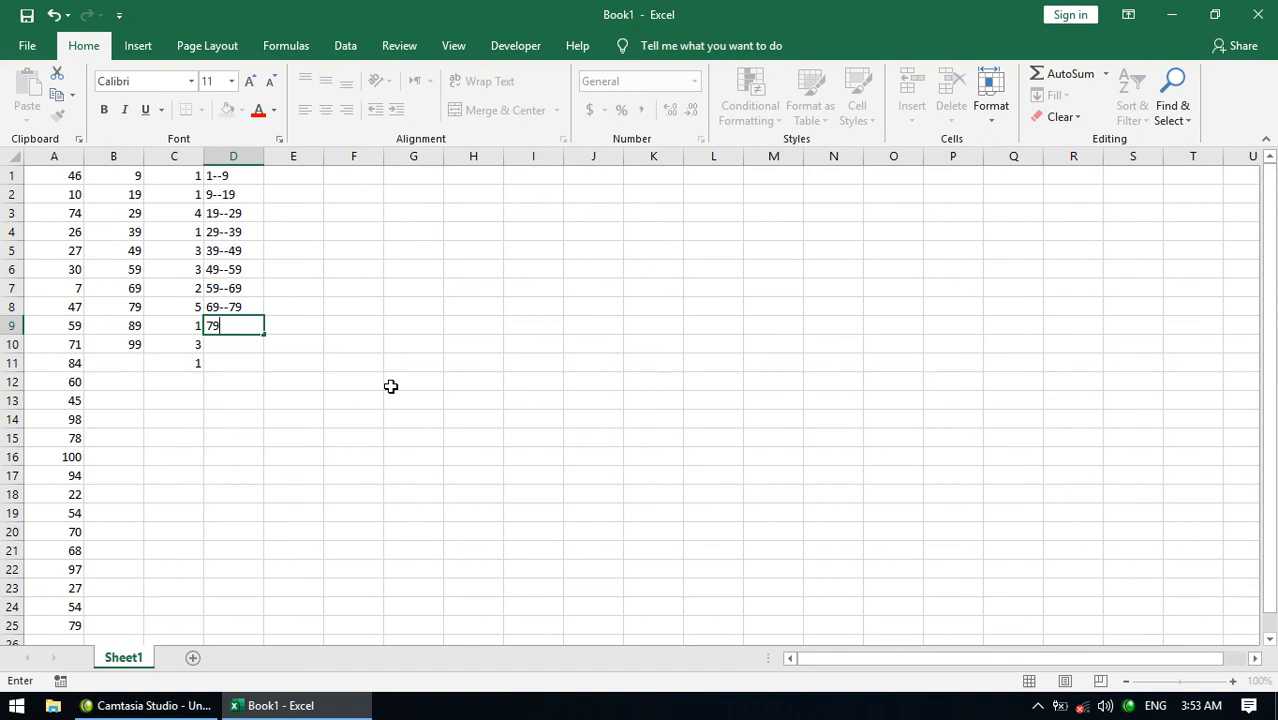
{"action": "type", "text": "--89"}
{"action": "key", "text": "Return"}
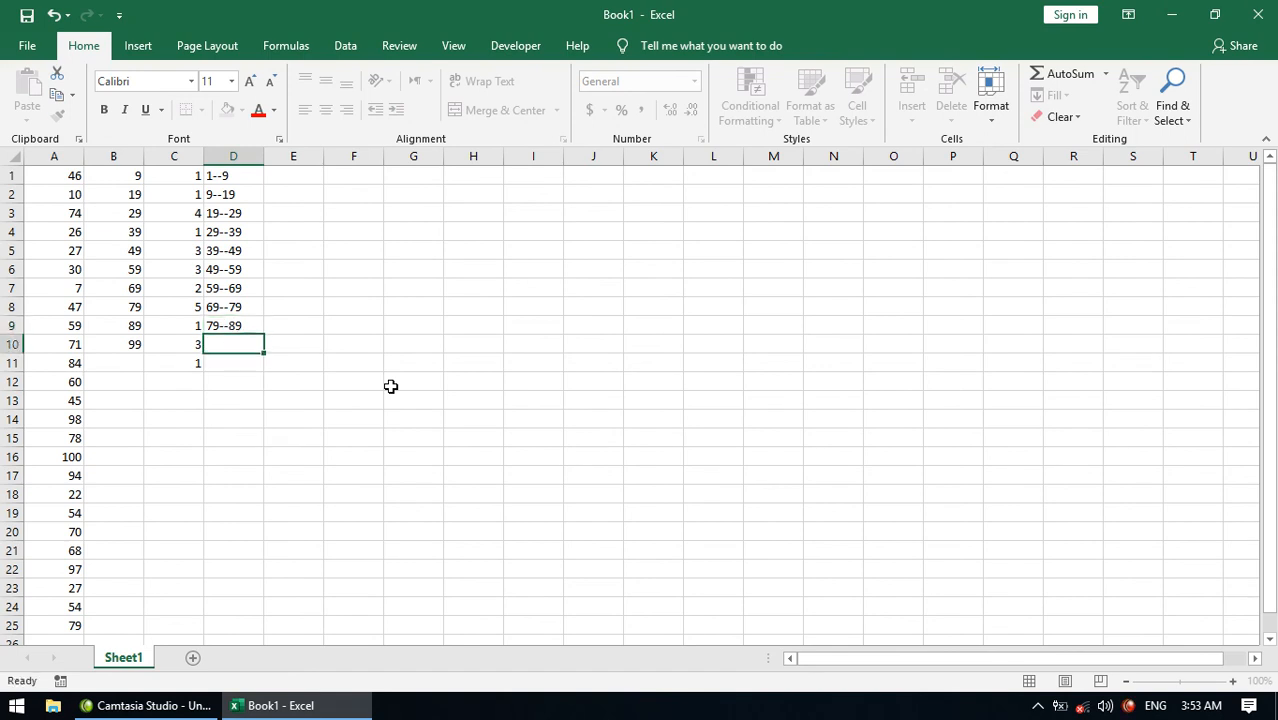
{"action": "type", "text": "89--99"}
{"action": "key", "text": "Return"}
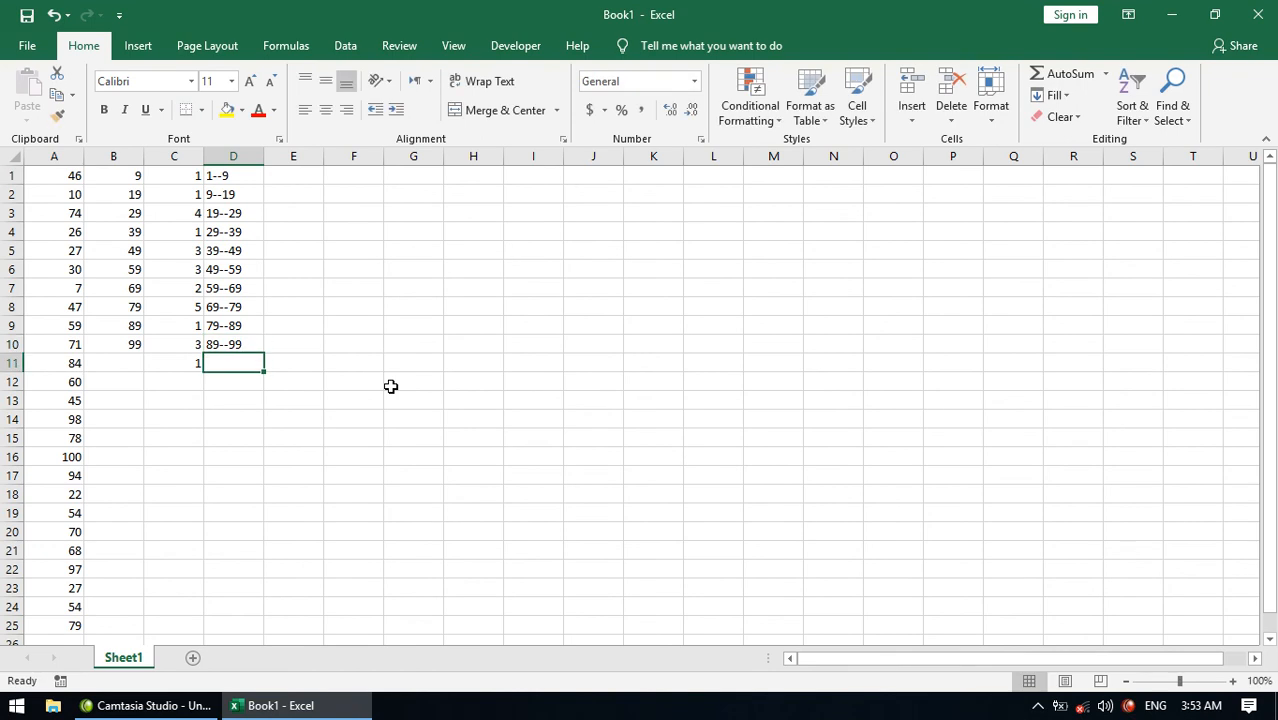
{"action": "type", "text": "100+"}
{"action": "key", "text": "Return"}
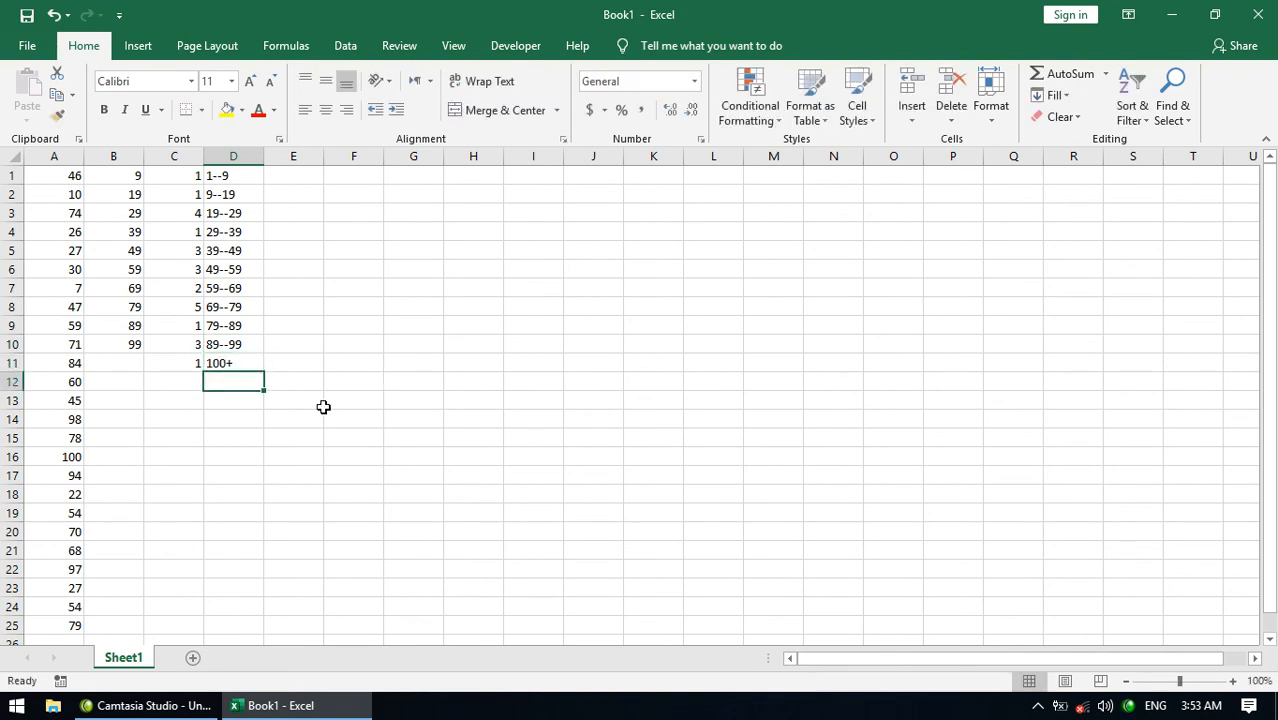
Insert a 2-D clustered column chart of the frequency counts in C1:C11.
{"action": "left_click_drag", "start_coordinate": [165, 177], "coordinate": [180, 357]}
{"action": "left_click", "coordinate": [157, 48]}
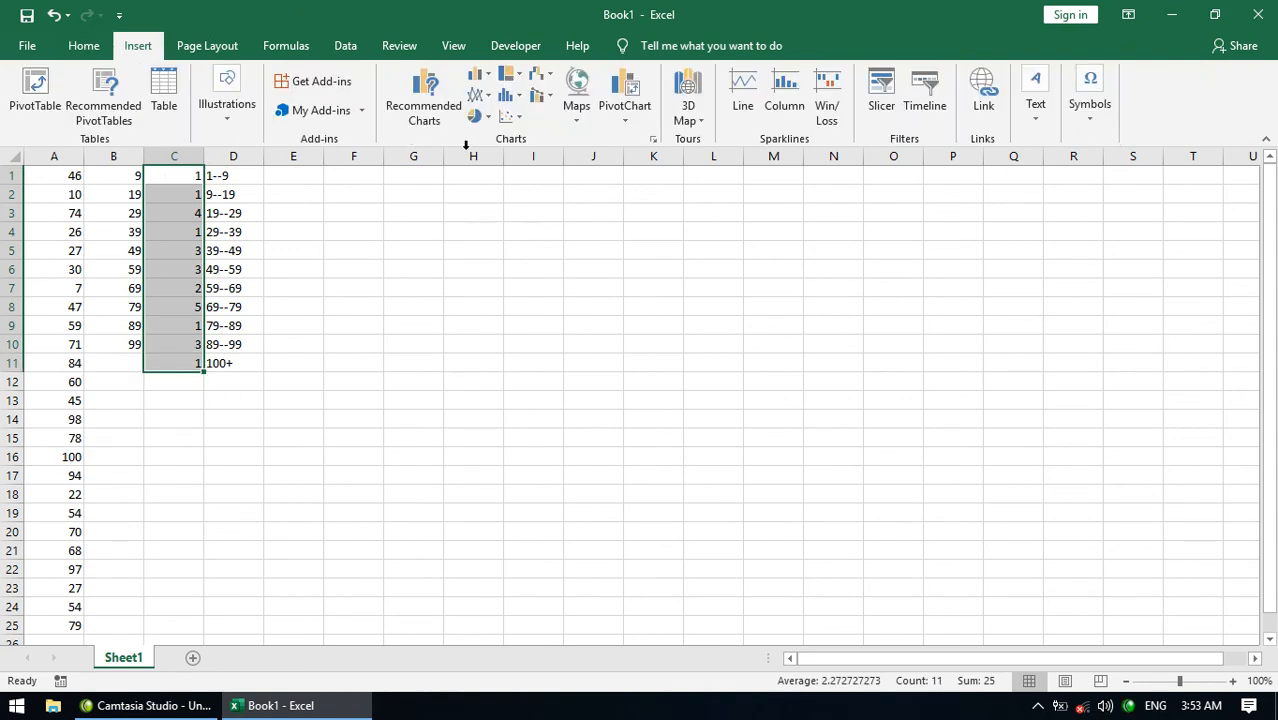
{"action": "left_click", "coordinate": [479, 76]}
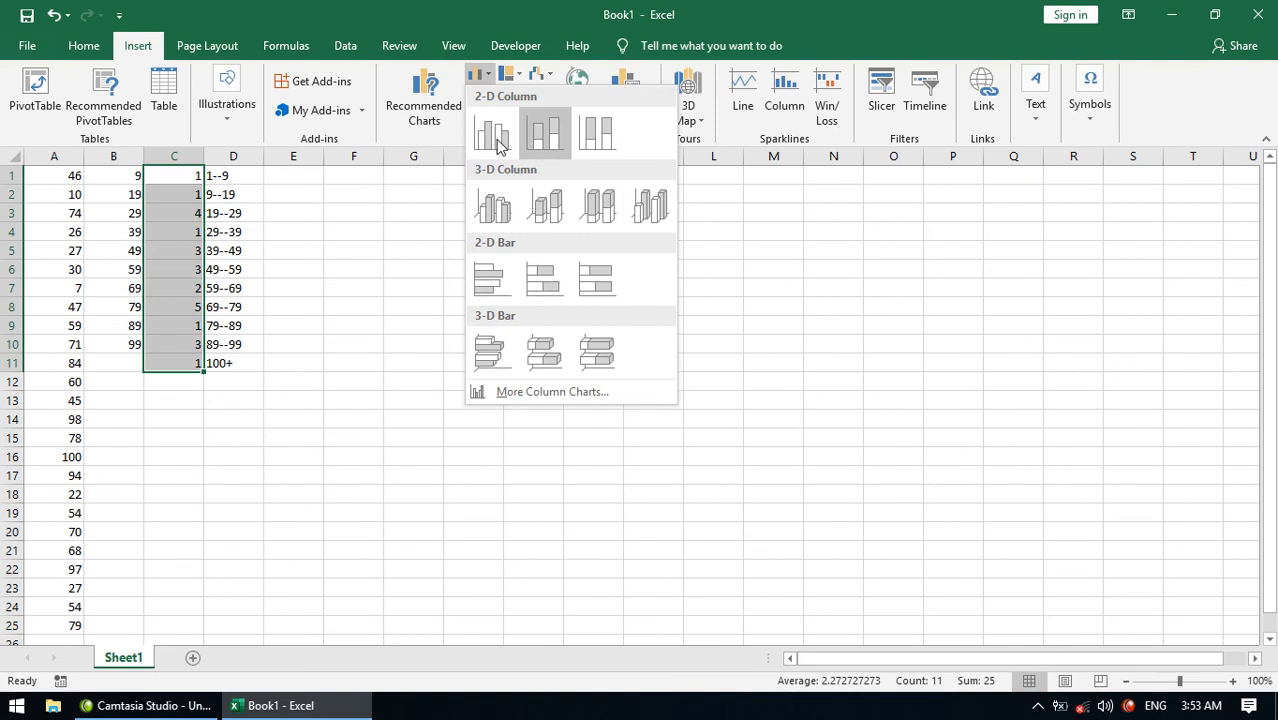
{"action": "left_click", "coordinate": [496, 136]}
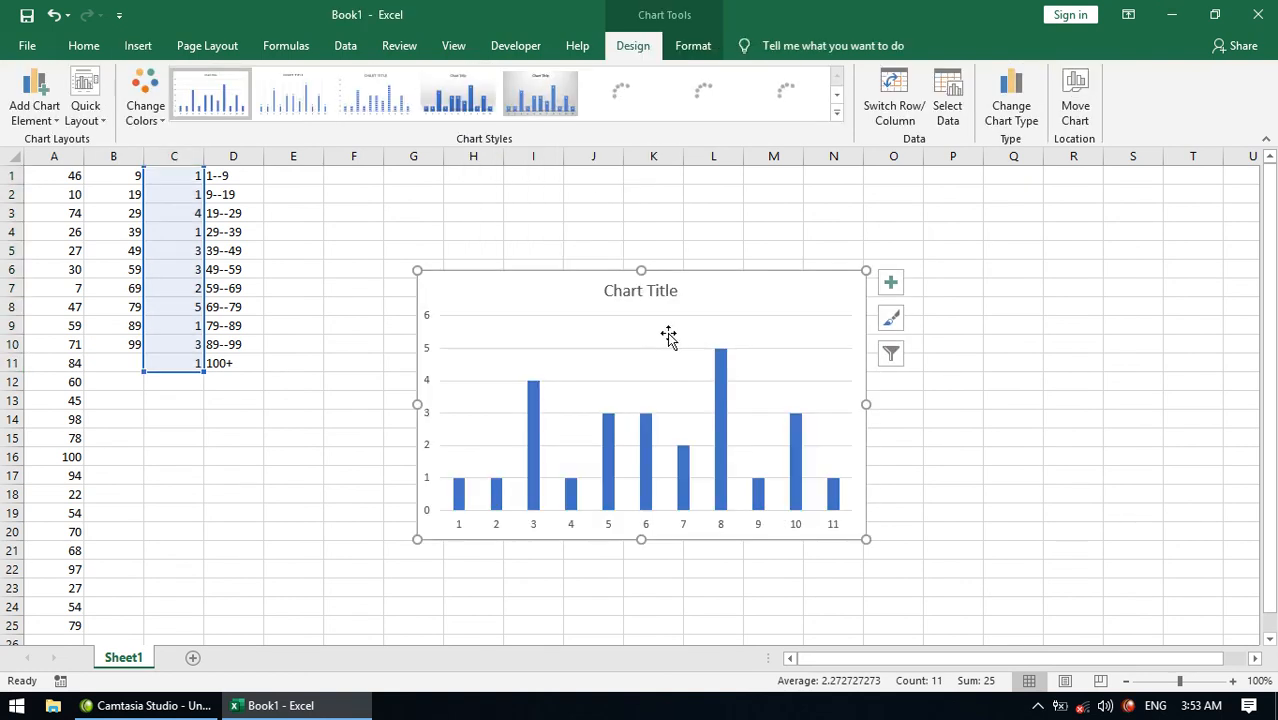
Delete the chart title and move the chart up so that it starts around row 3.
{"action": "left_click", "coordinate": [654, 289]}
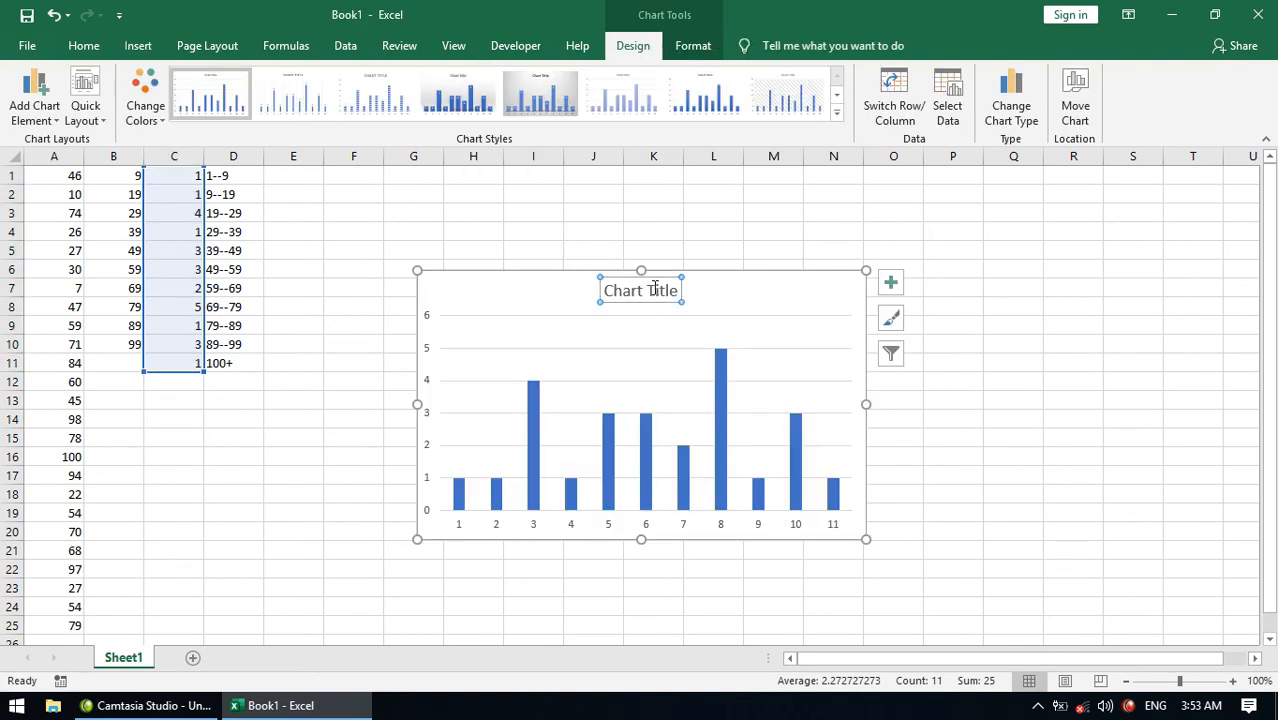
{"action": "key", "text": "Delete"}
{"action": "left_click_drag", "start_coordinate": [662, 274], "coordinate": [656, 207]}
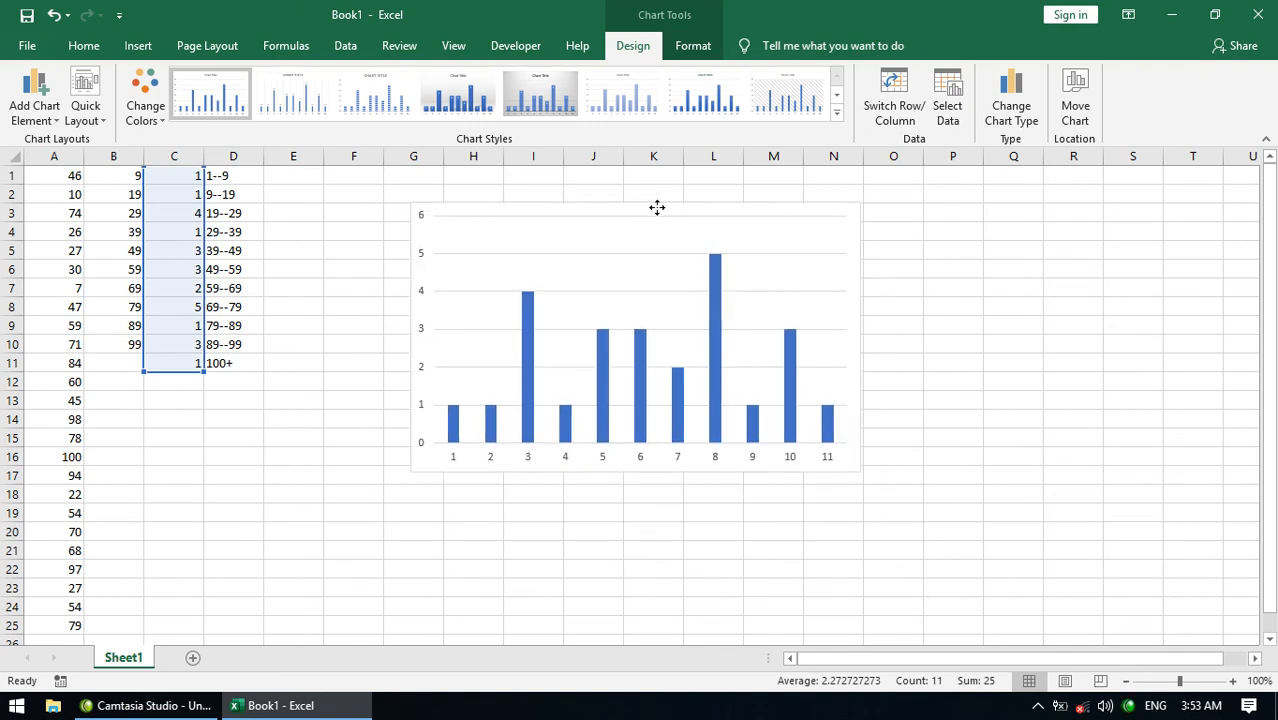
Set the chart's horizontal axis labels to the range labels in D1:D11.
{"action": "left_click", "coordinate": [715, 462]}
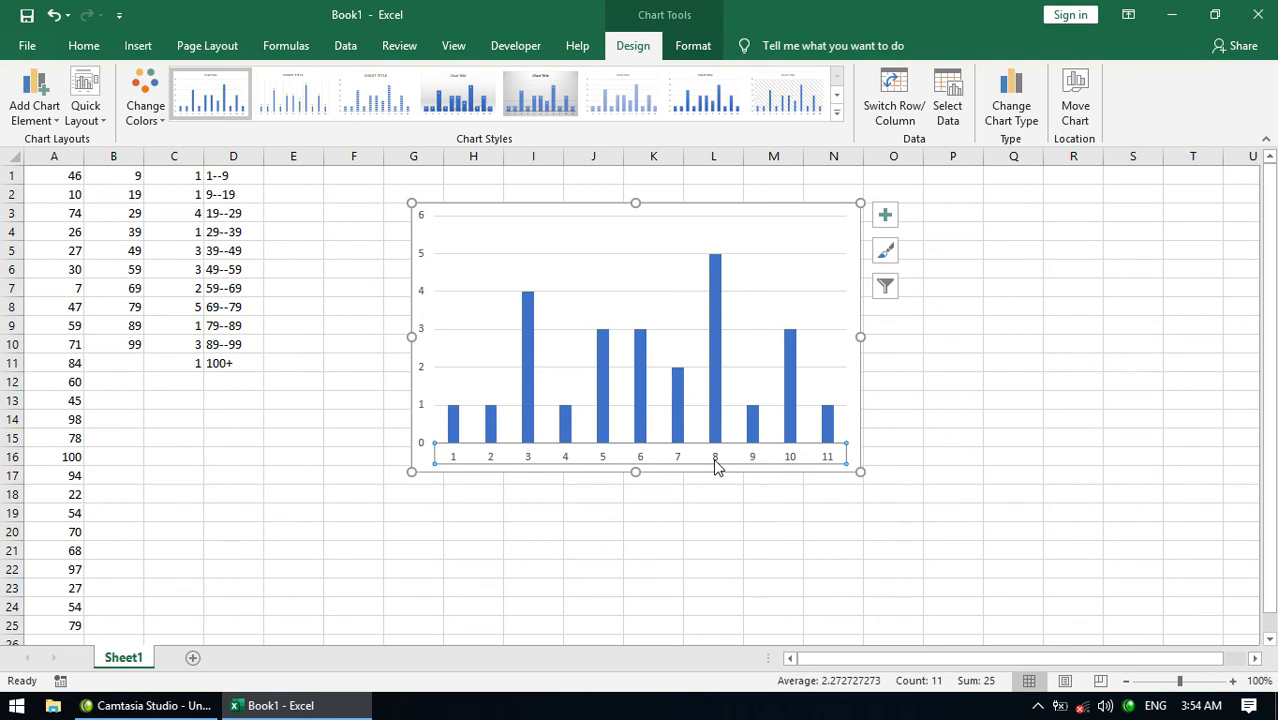
{"action": "right_click", "coordinate": [715, 466]}
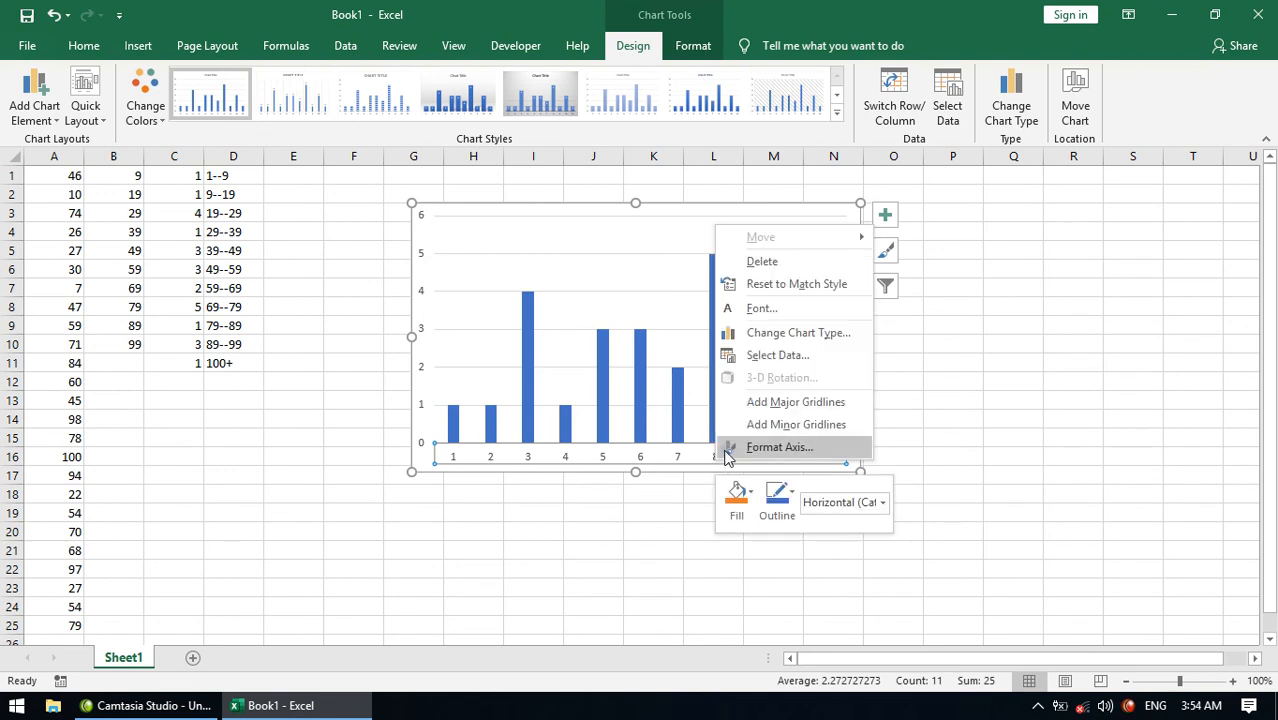
{"action": "left_click", "coordinate": [762, 357]}
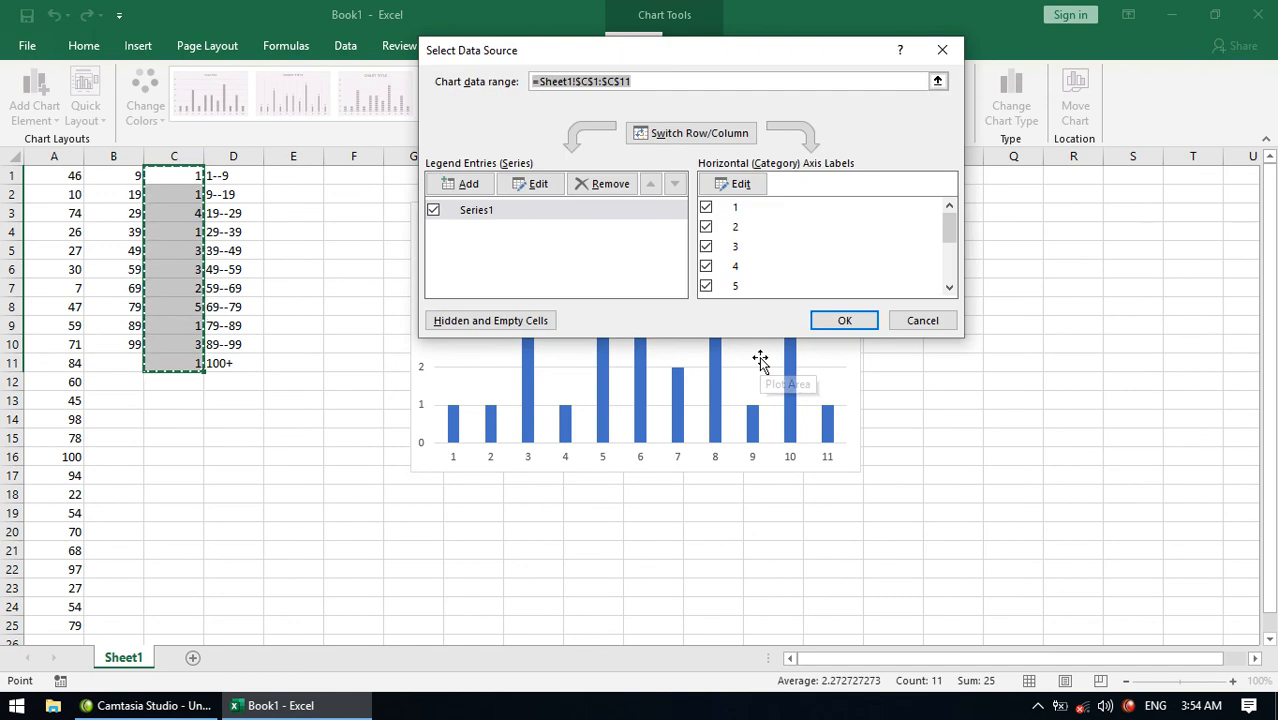
{"action": "left_click", "coordinate": [735, 185]}
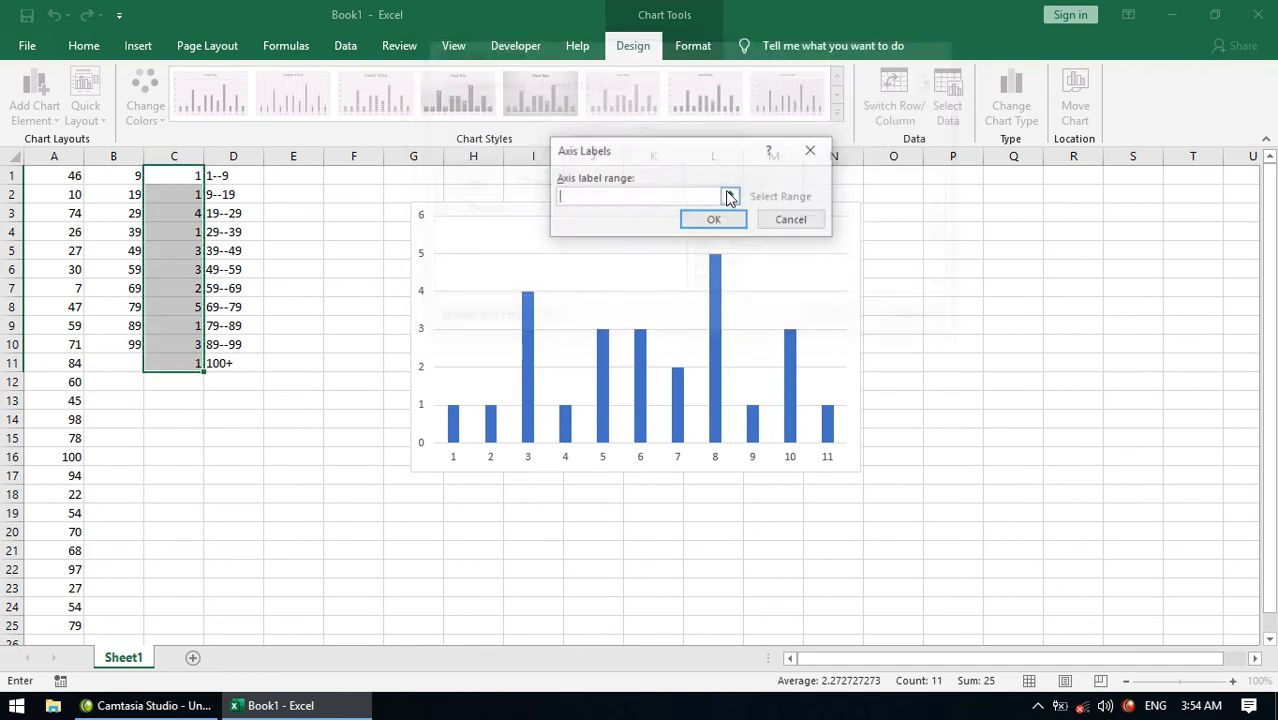
{"action": "left_click_drag", "start_coordinate": [258, 184], "coordinate": [250, 367]}
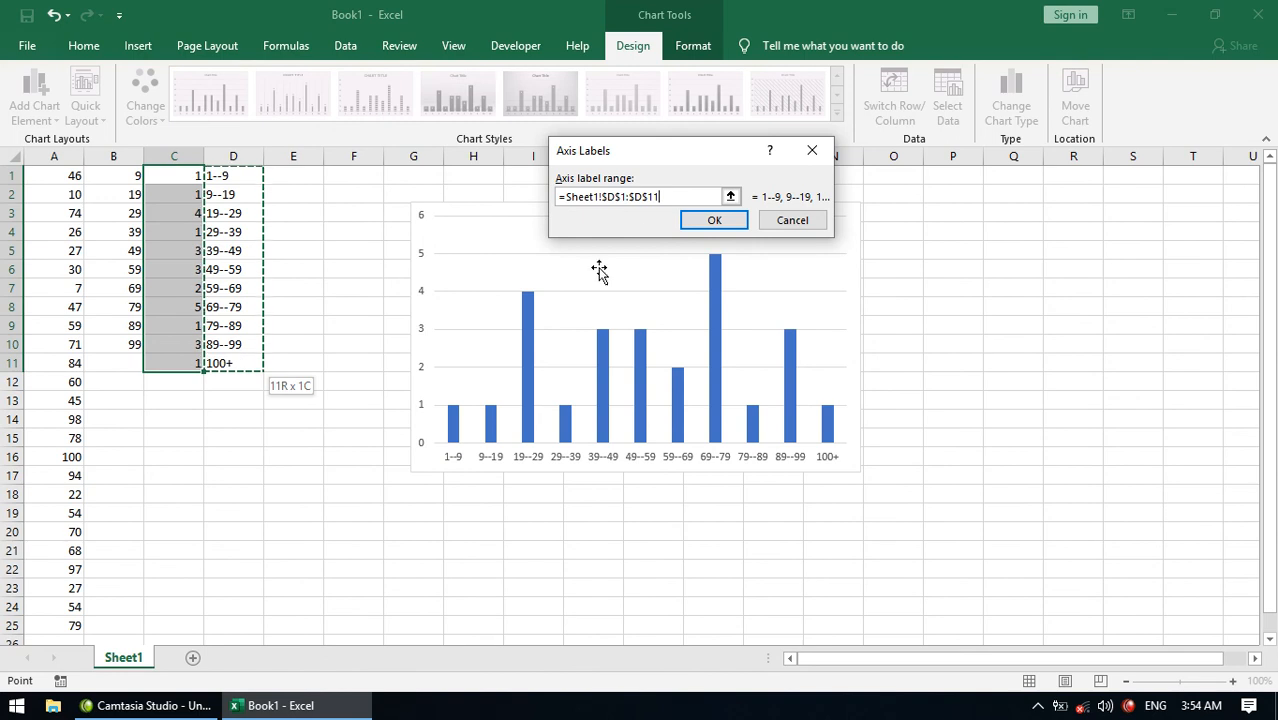
{"action": "left_click", "coordinate": [713, 221]}
{"action": "left_click", "coordinate": [844, 321]}
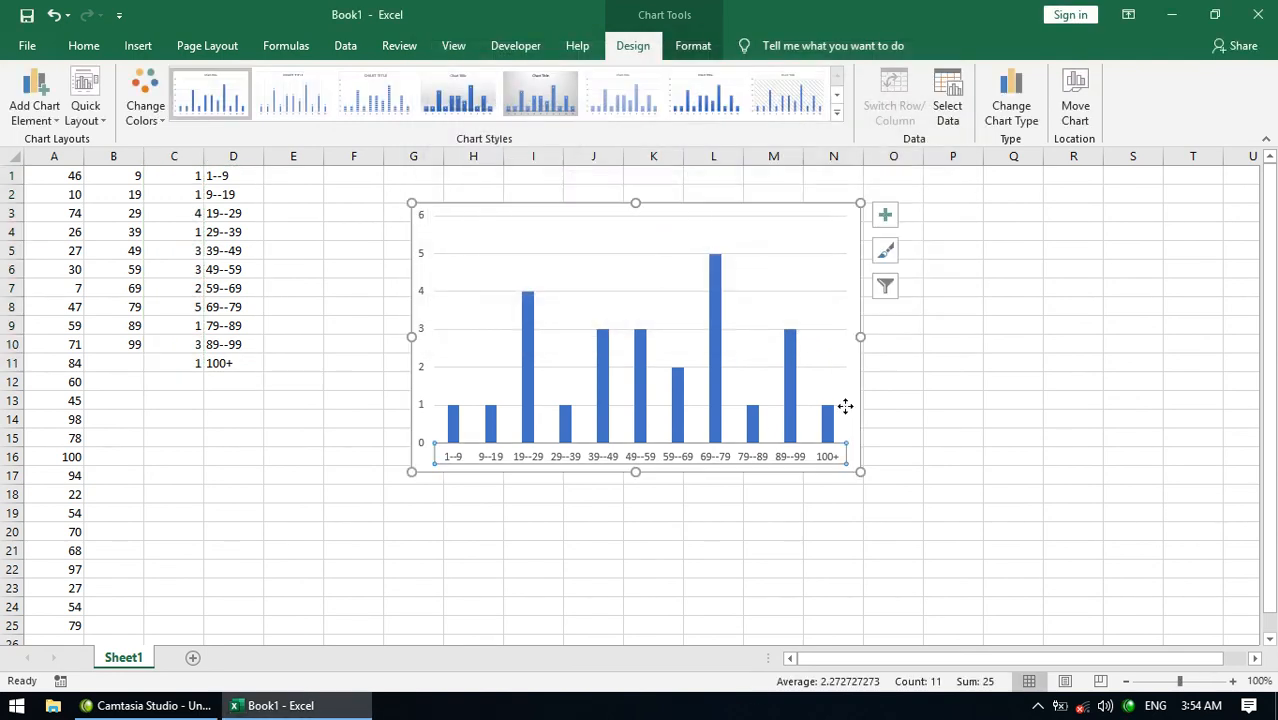